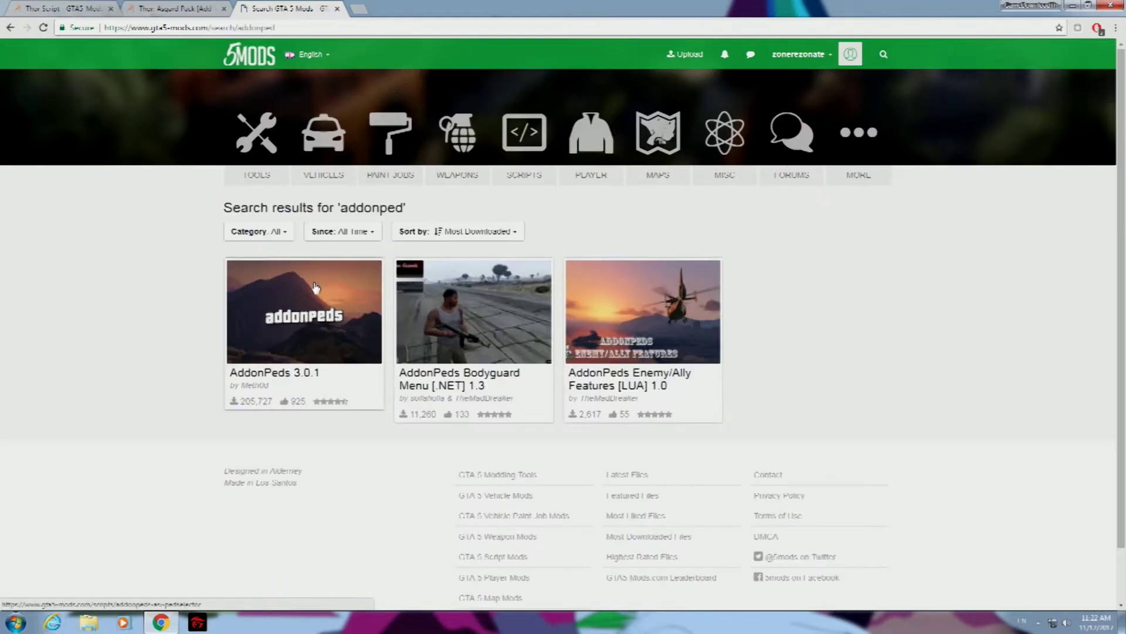
Open the AddonPeds 3.0.1 page from the search results and review it alongside the Thor Script and Thor: Asgard Pack pages
click(316, 287)
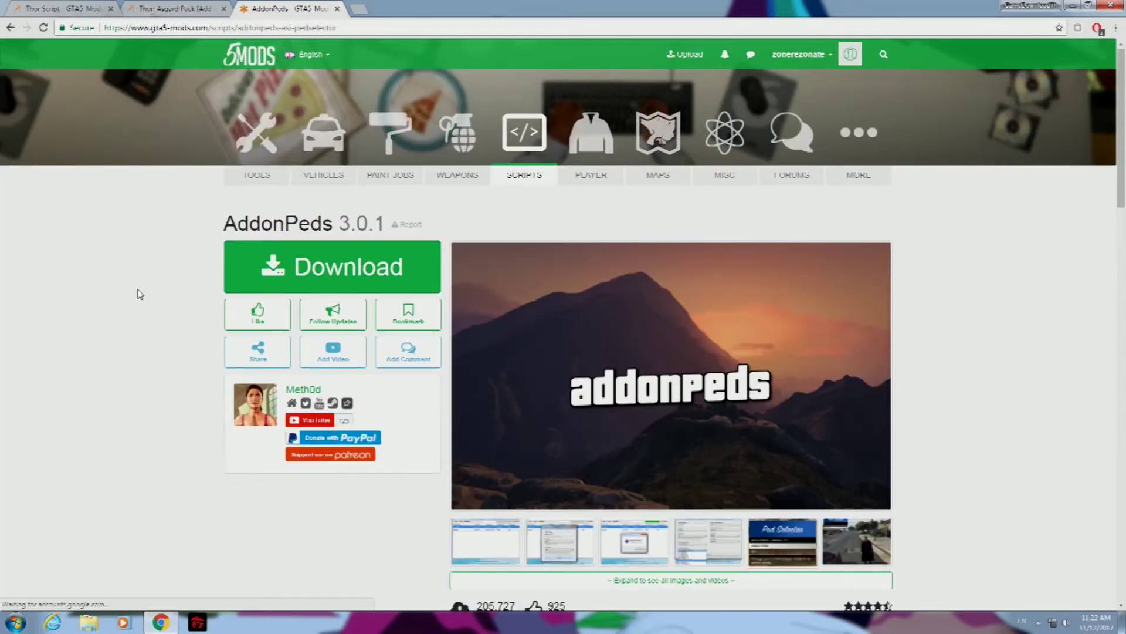
click(145, 7)
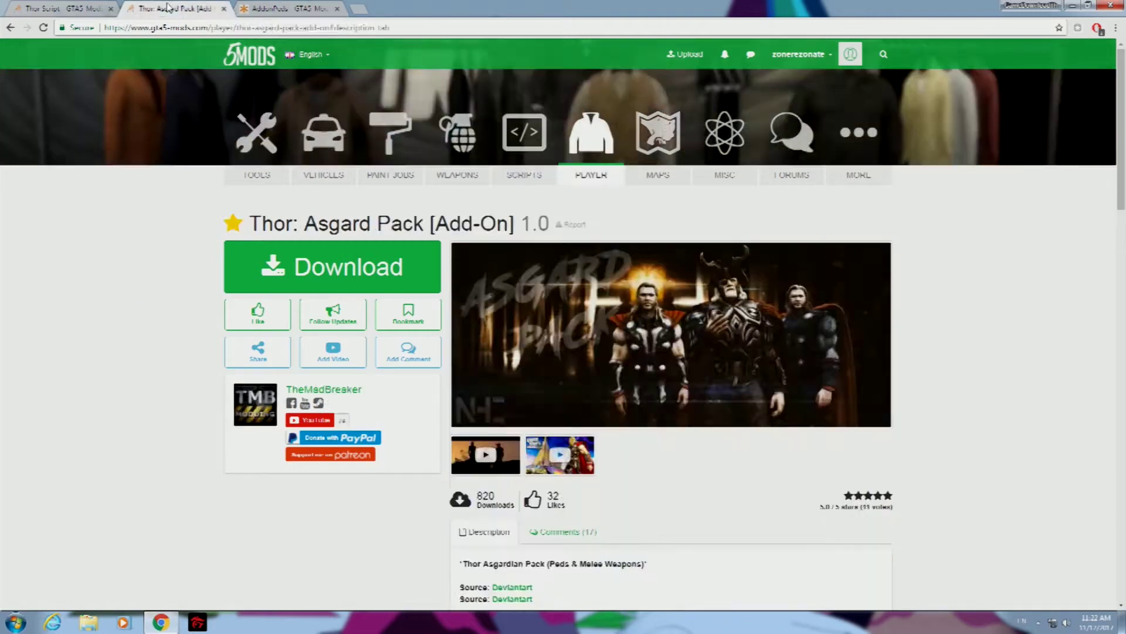
click(95, 8)
click(277, 7)
click(106, 8)
scroll(337, 276, up, 2)
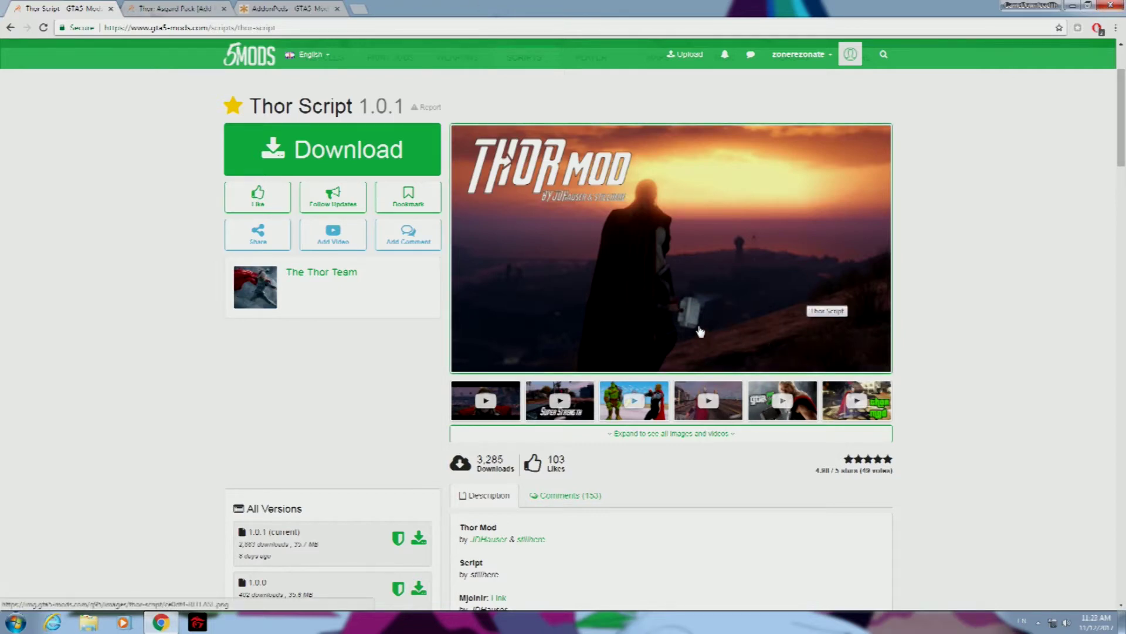
click(195, 7)
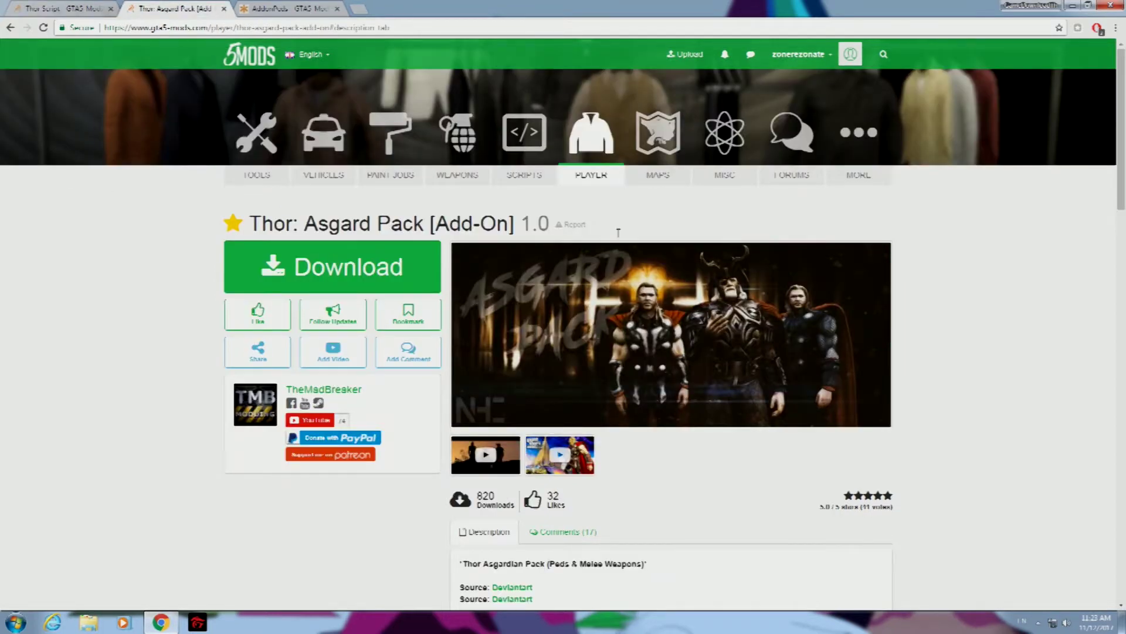
click(300, 6)
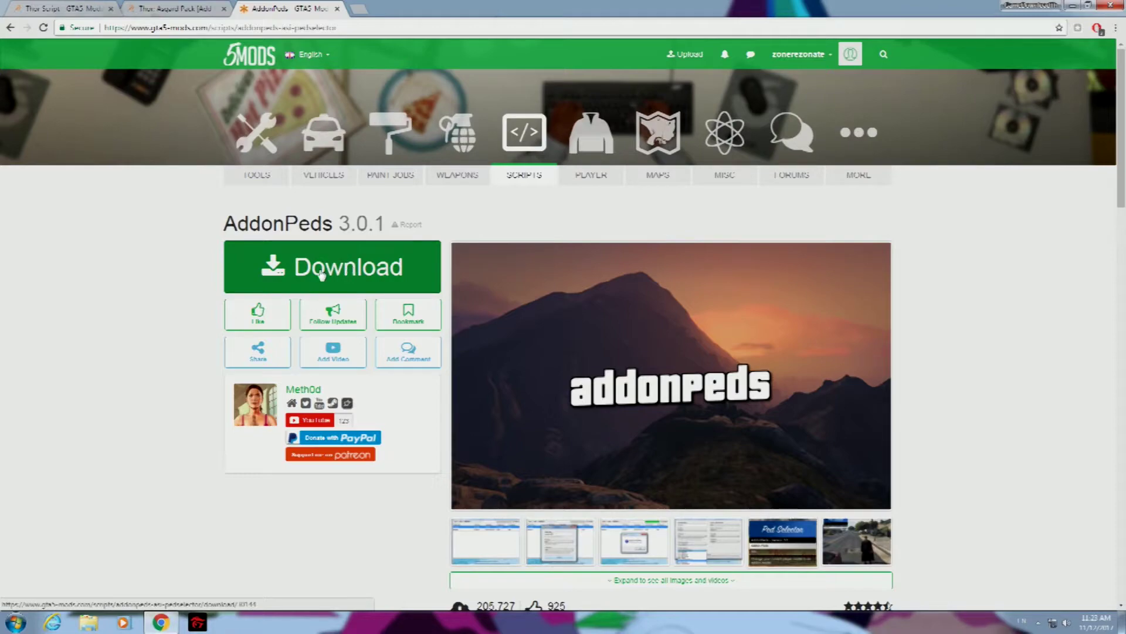
click(179, 7)
click(96, 4)
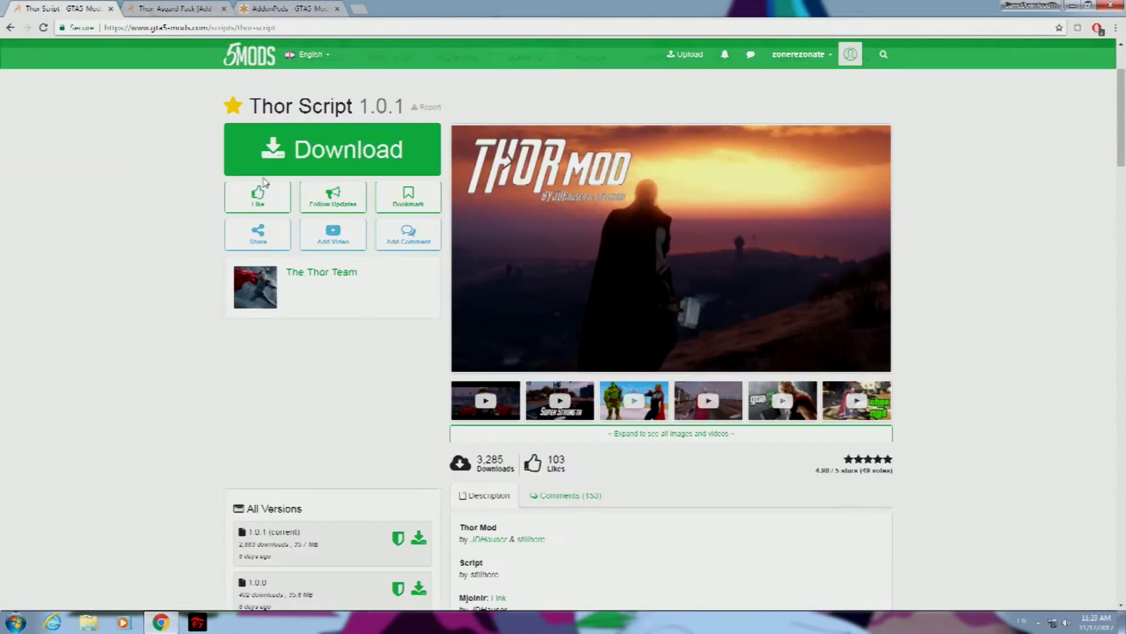
Open the extracted ThorScript Release 1.0.1 folder on the desktop and select its scripts subfolder
click(1072, 5)
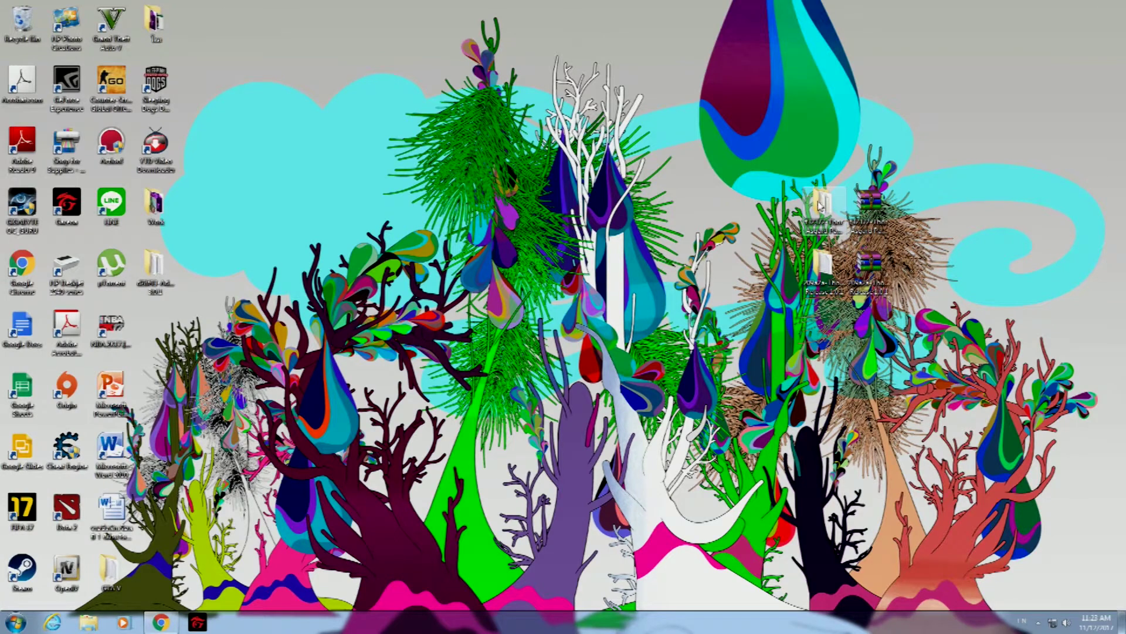
double_click(822, 203)
click(1030, 241)
double_click(824, 265)
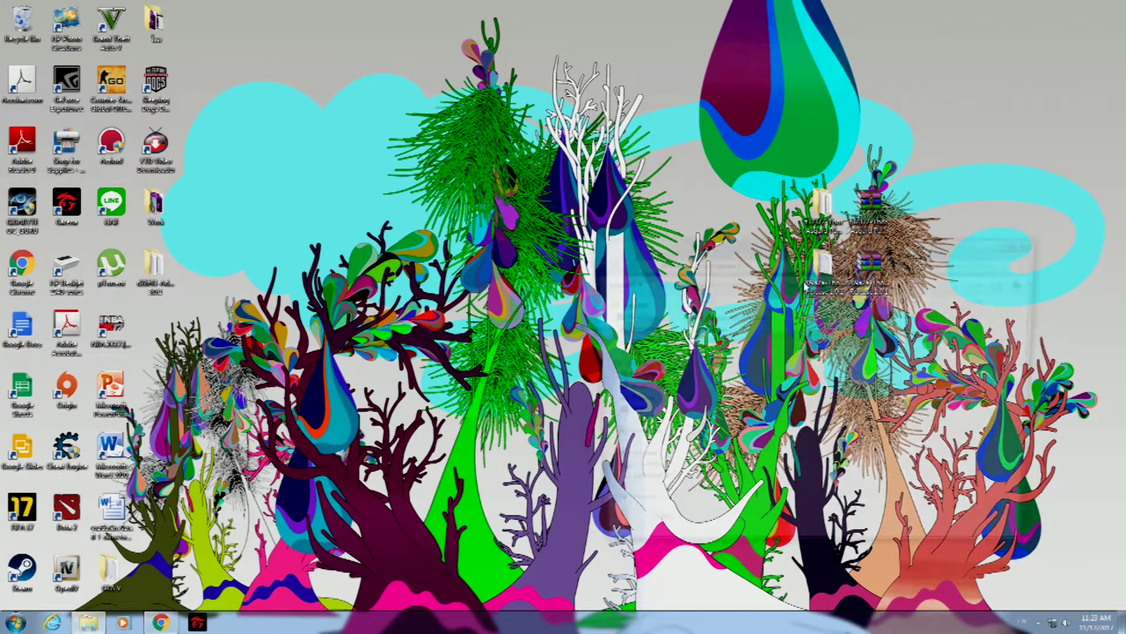
click(739, 330)
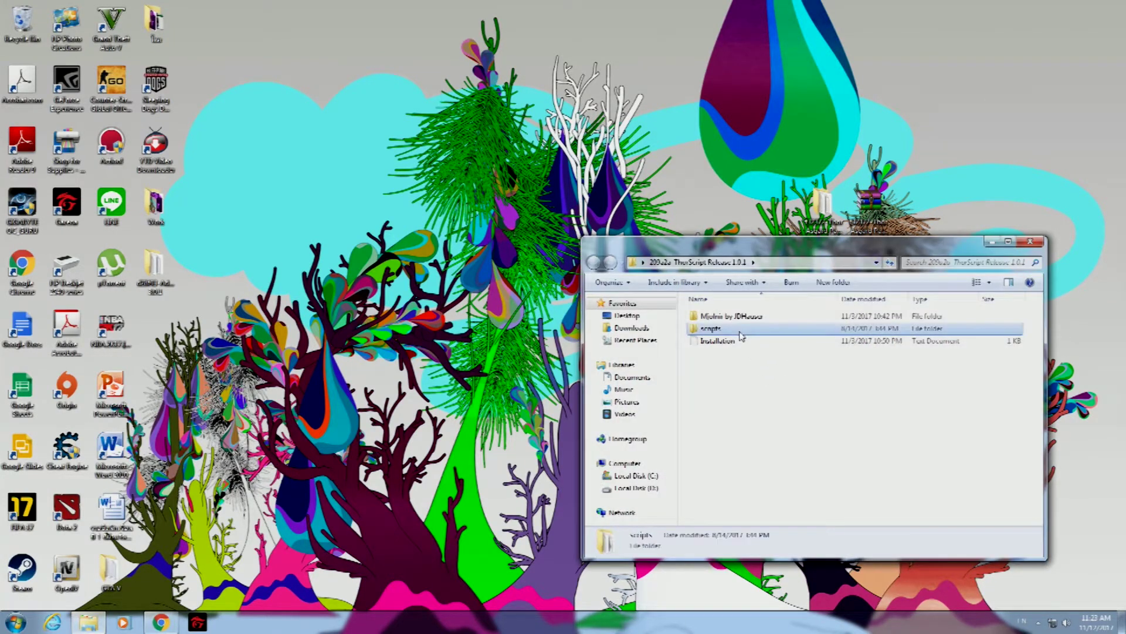
Switch back to Chrome to check the Thor Script and Thor: Asgard Pack mod pages, and return to the desktop
click(155, 620)
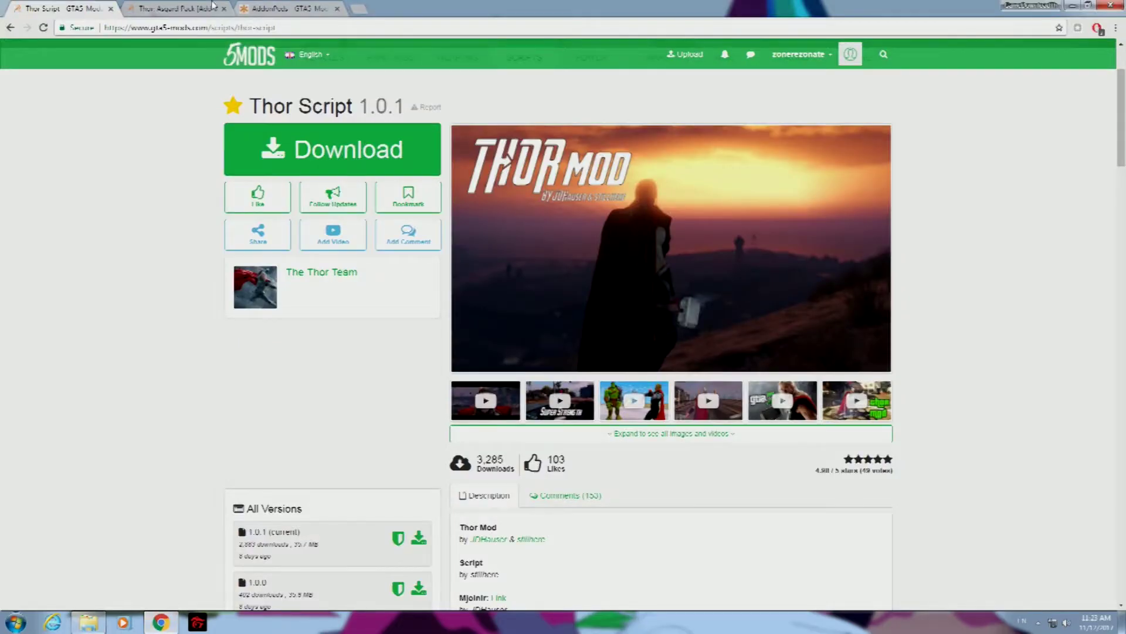
click(173, 8)
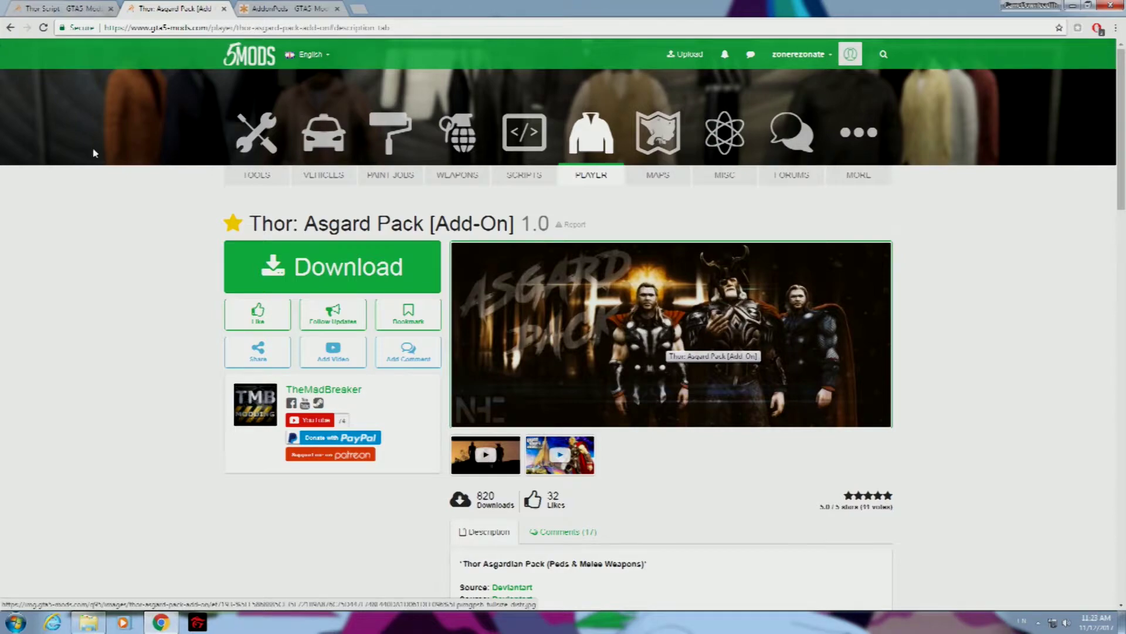
click(64, 8)
click(1078, 7)
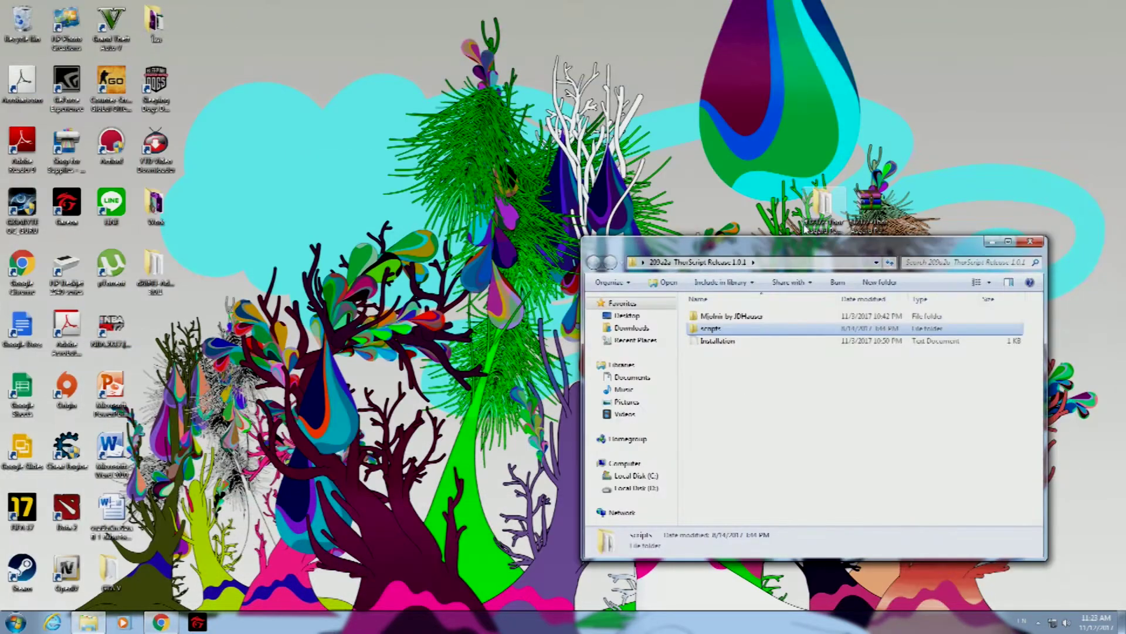
Open the scripts folder of ThorScript Release 1.0.1 and select all of its contents
drag(806, 254, 531, 140)
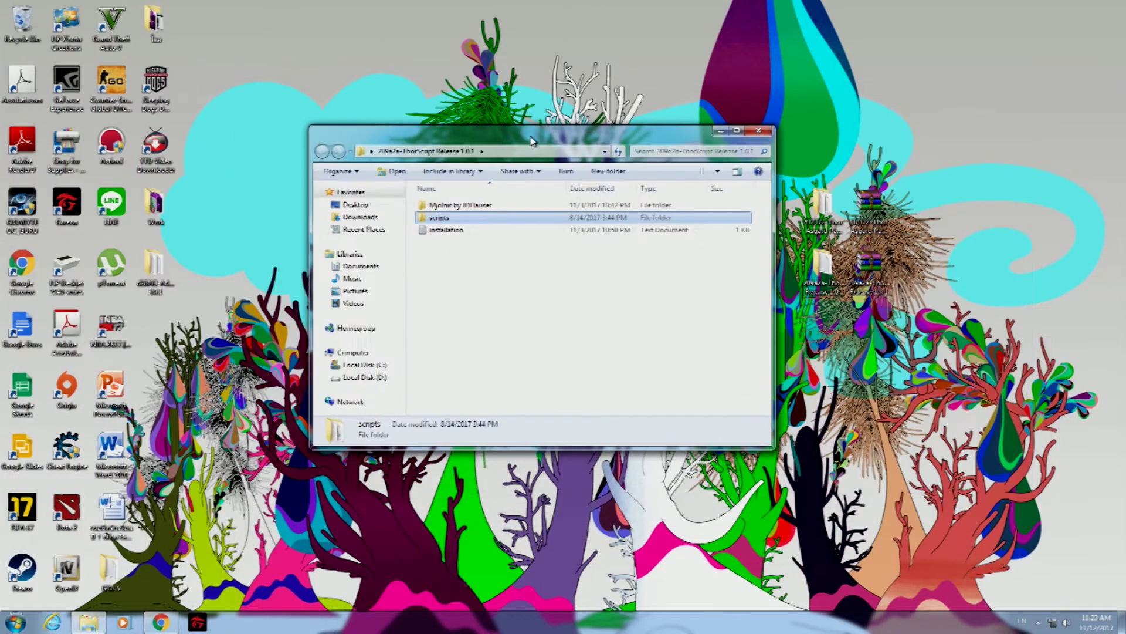
double_click(449, 220)
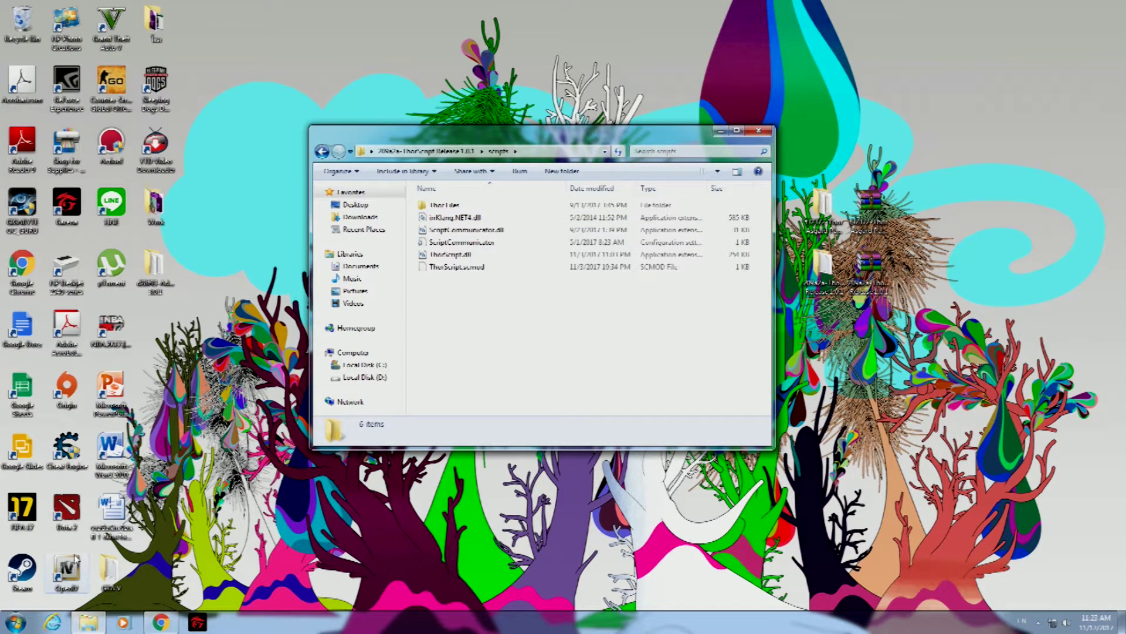
click(321, 151)
double_click(437, 220)
drag(453, 314, 449, 202)
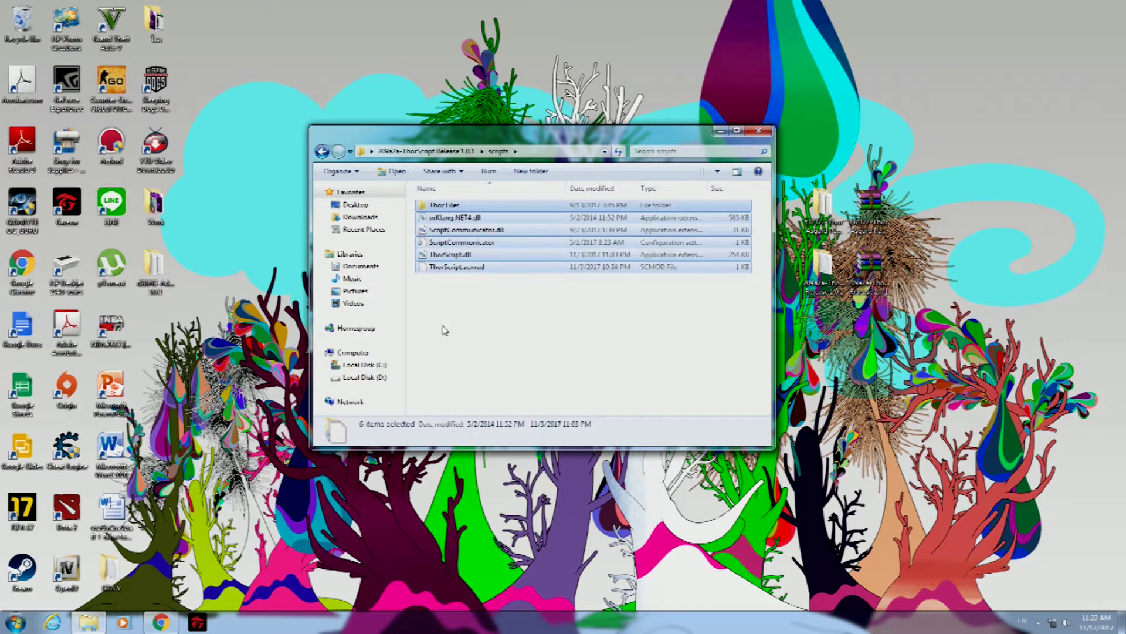
Open a second Windows Explorer window at C:, Program Files (x86), Steam, steamapps, common
right_click(90, 621)
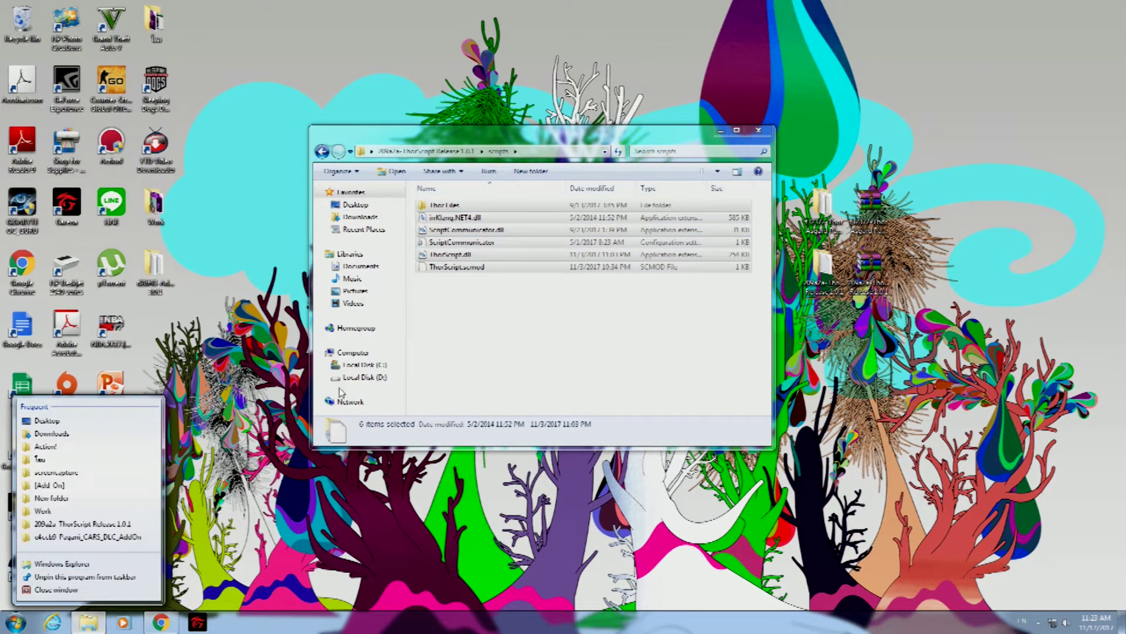
click(28, 564)
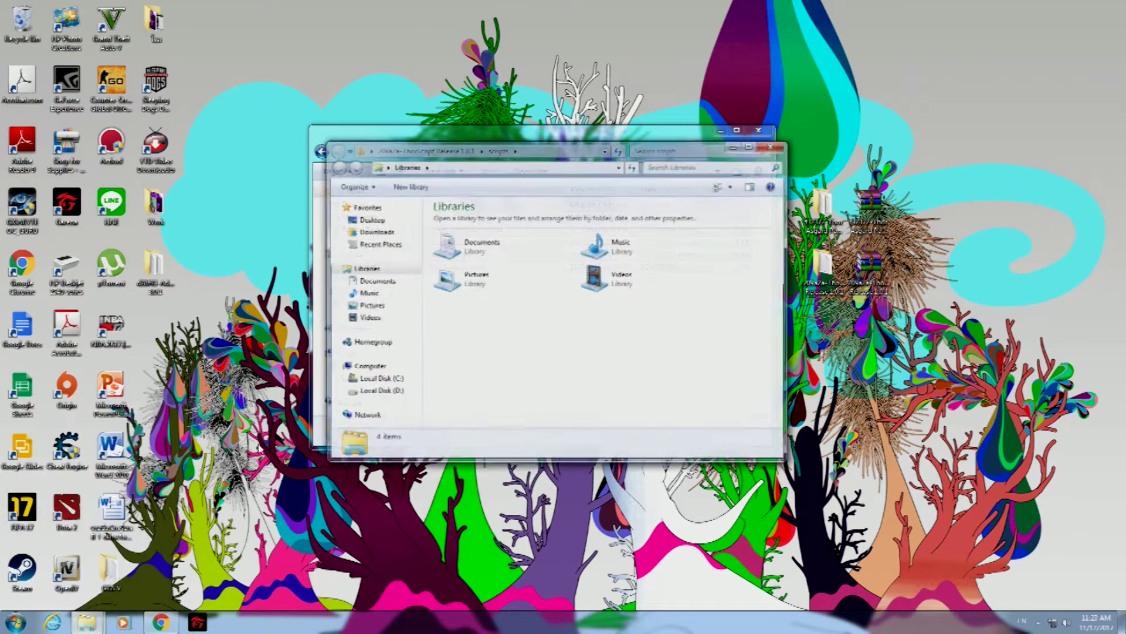
click(378, 379)
double_click(516, 281)
scroll(528, 372, down, 5)
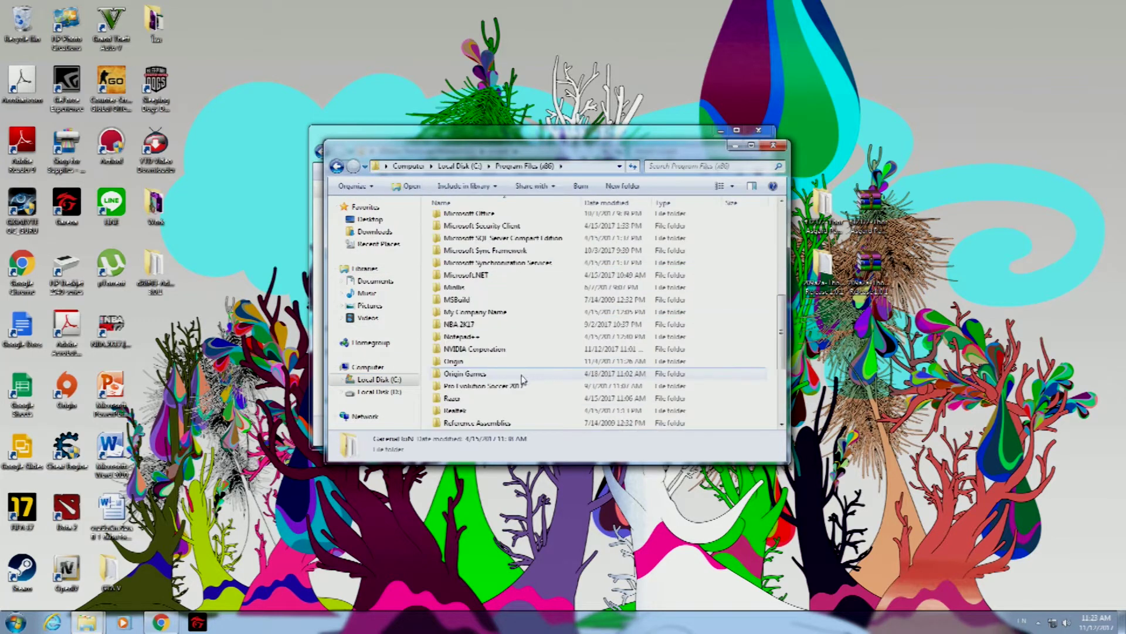
double_click(481, 311)
scroll(498, 363, down, 6)
double_click(502, 226)
double_click(503, 219)
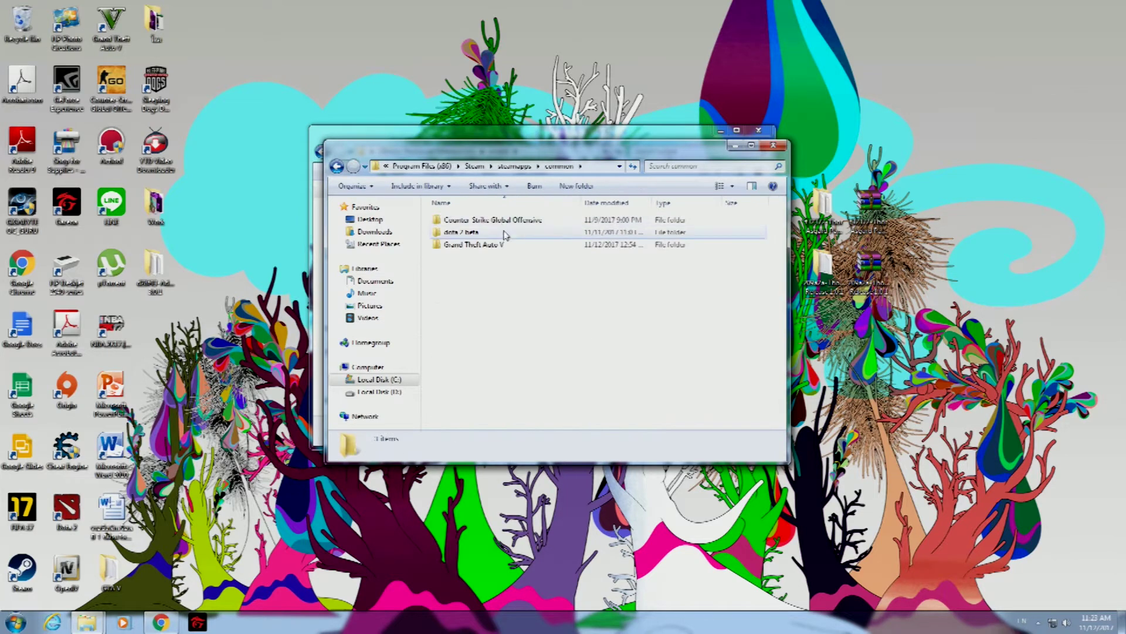
Open the scripts folder inside Grand Theft Auto V and arrange its window so the ThorScript files stay visible
double_click(504, 244)
right_click(505, 245)
click(734, 255)
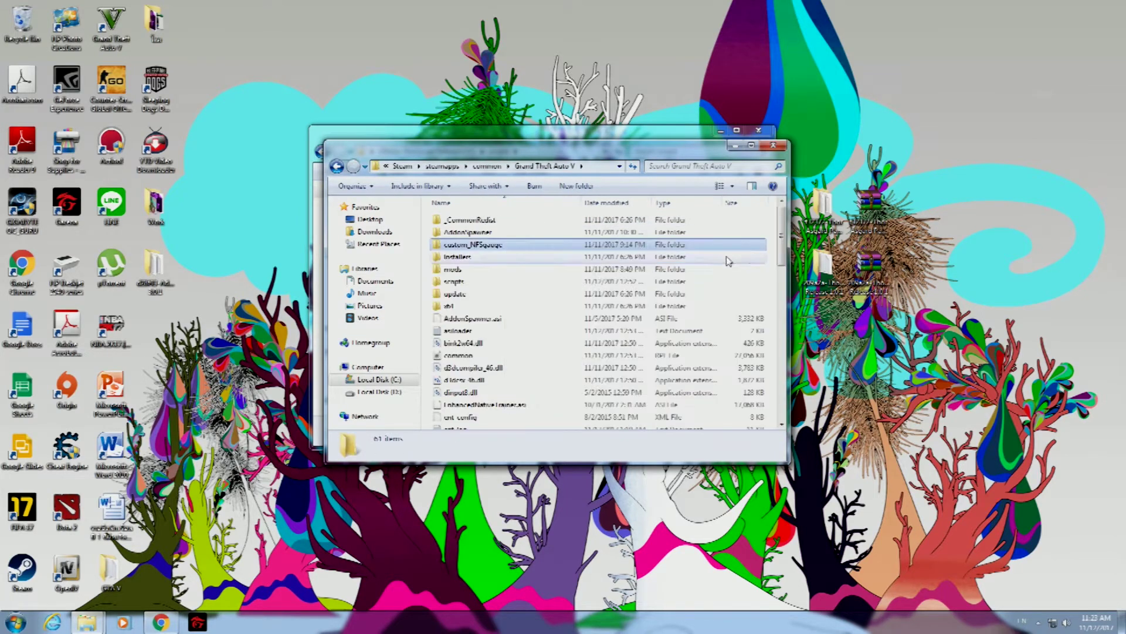
double_click(477, 283)
drag(528, 147, 611, 289)
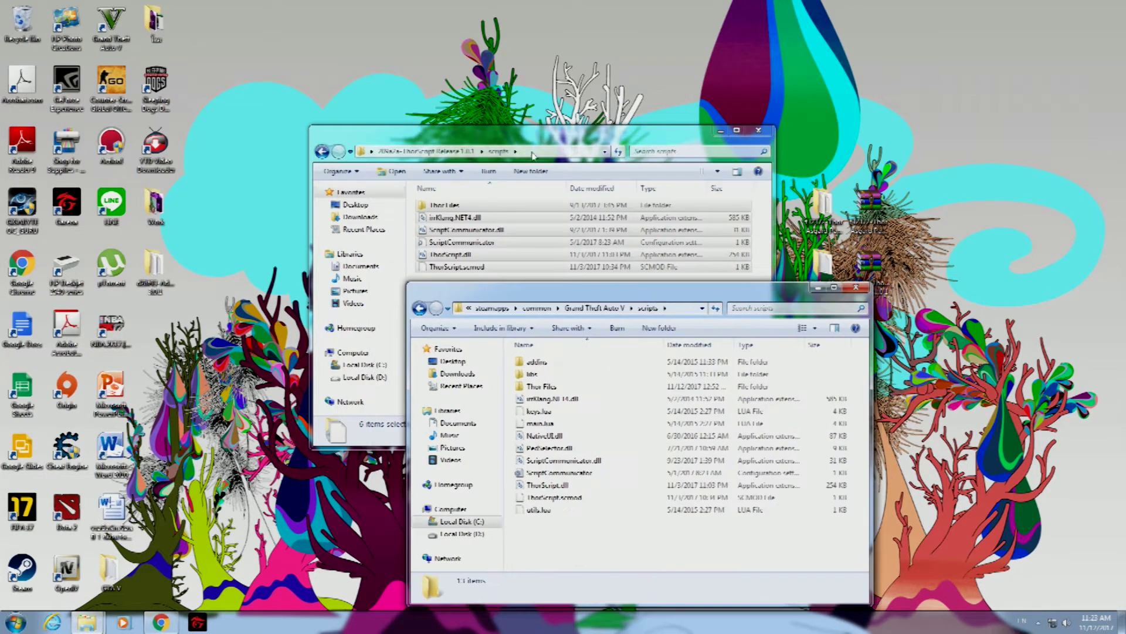
Open the Mjolnir by JDHauser folder of the ThorScript download and launch OpenIV for the Windows version of Grand Theft Auto V
click(324, 151)
double_click(459, 206)
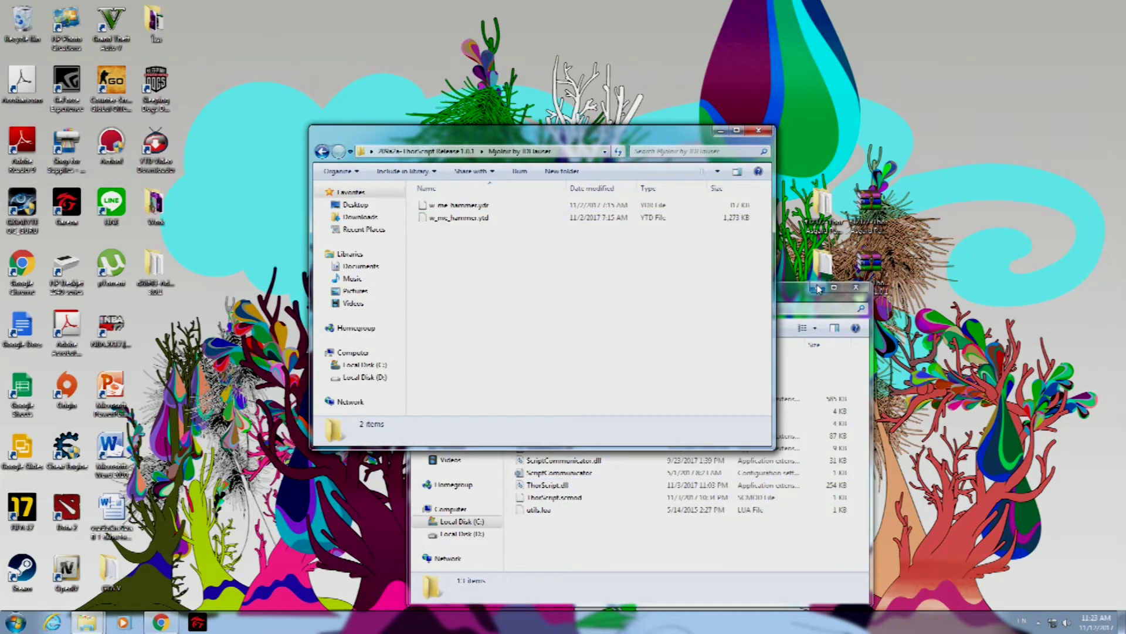
click(82, 578)
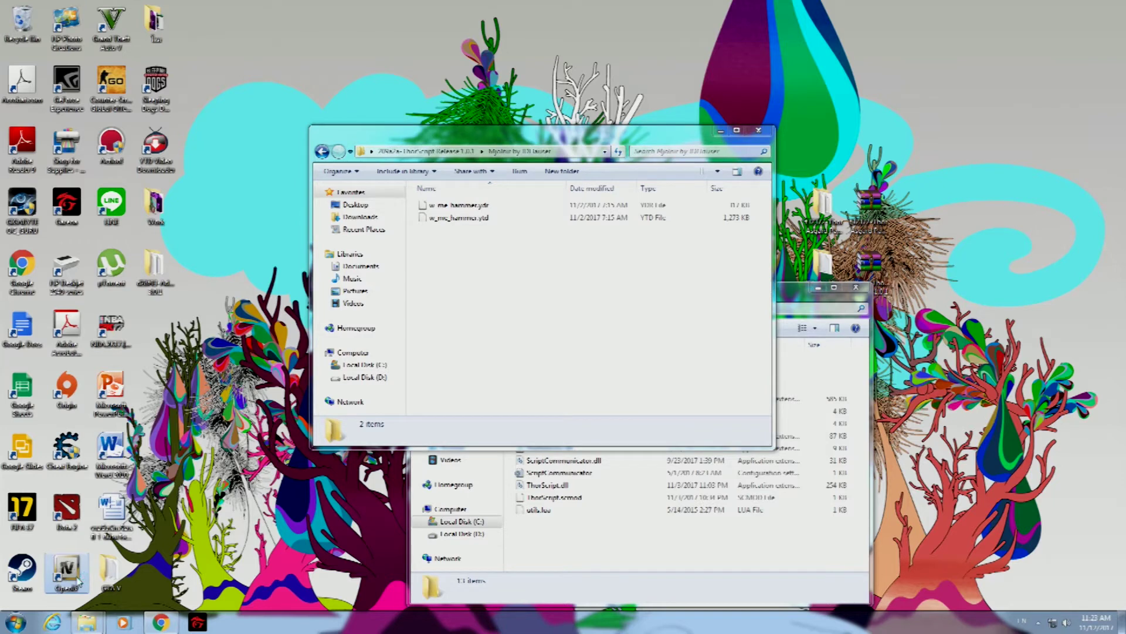
double_click(70, 580)
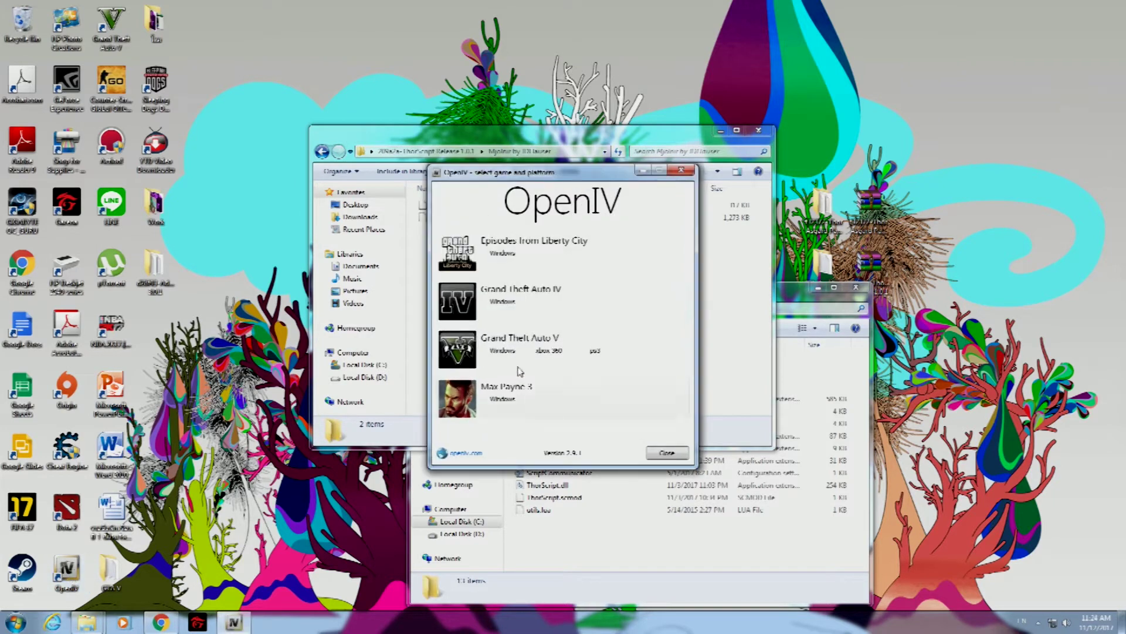
click(514, 378)
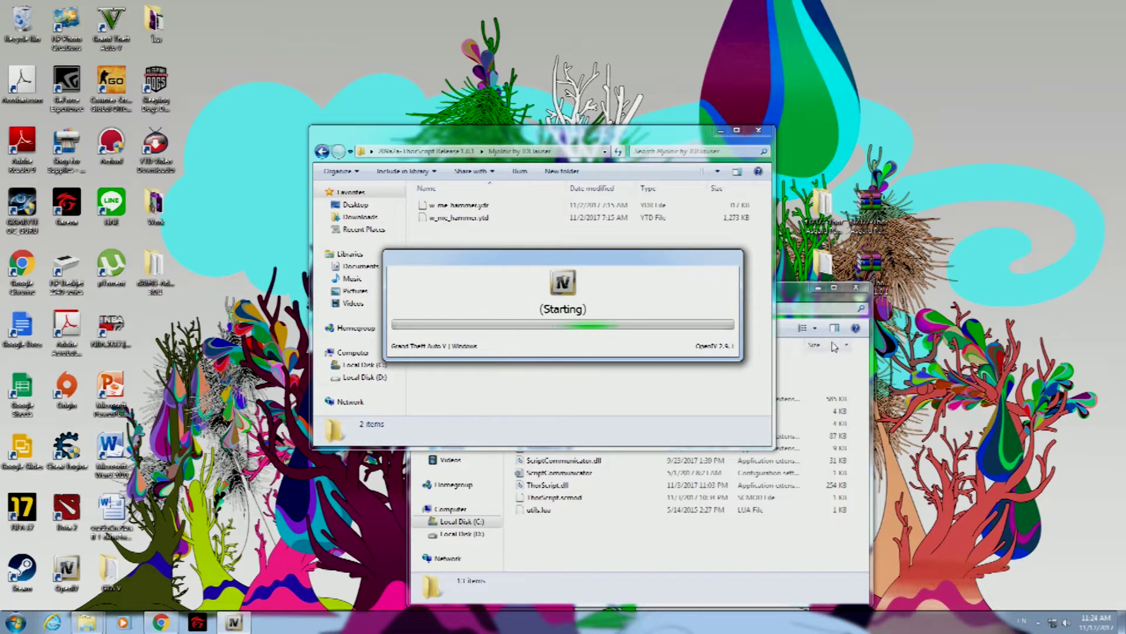
drag(800, 296, 715, 268)
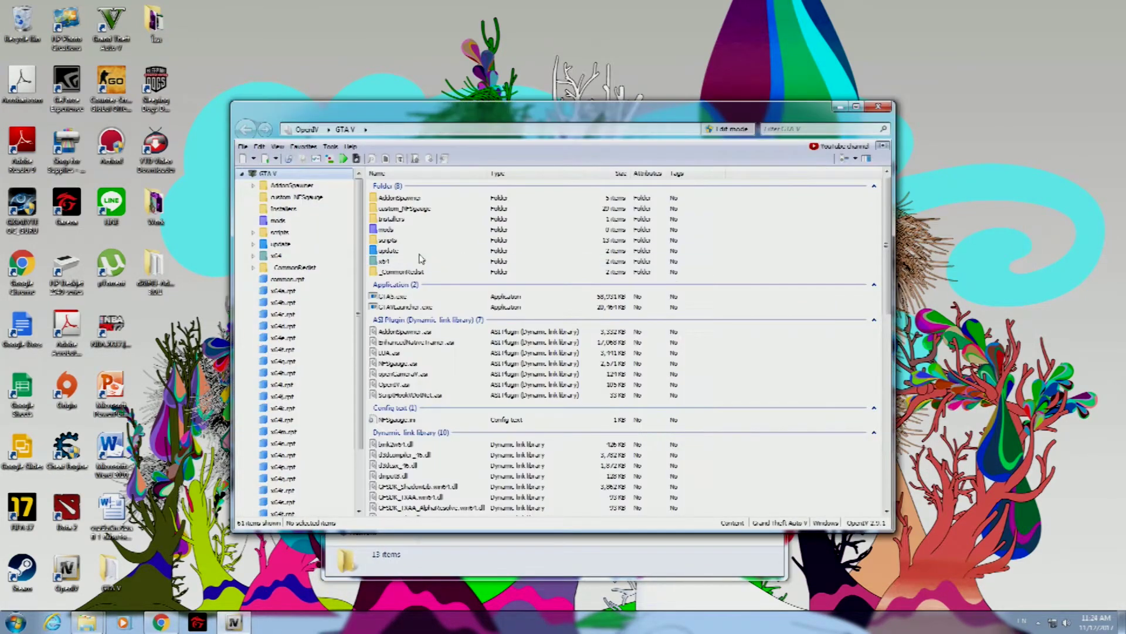
Browse the GTA V files to update, x64, dlcpacks and locate the patchday folders
double_click(418, 256)
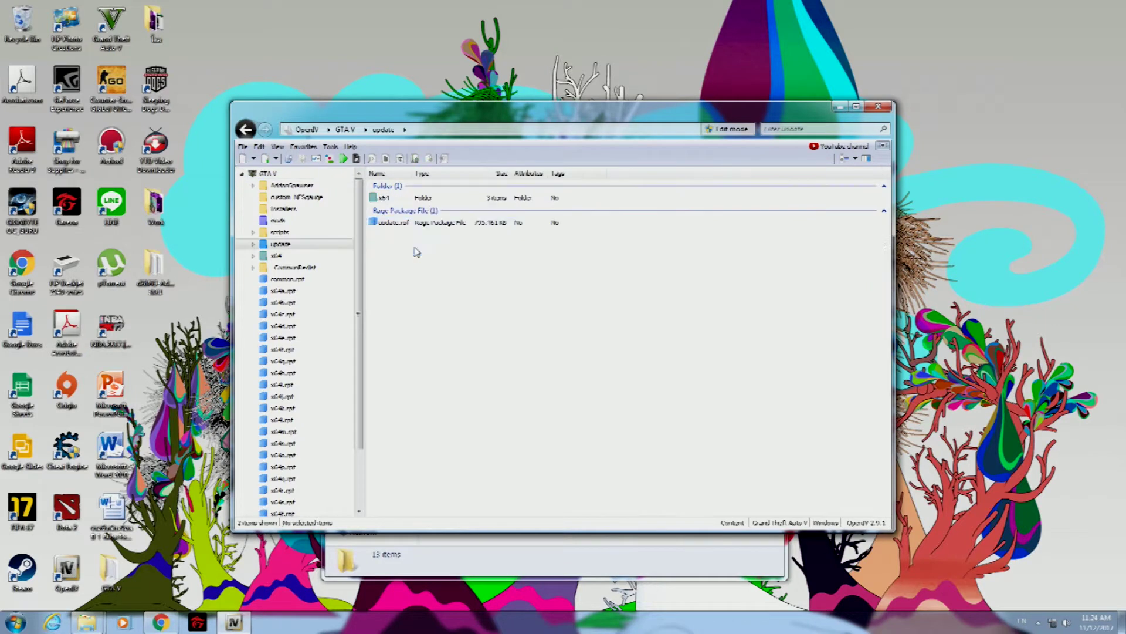
double_click(421, 199)
double_click(432, 208)
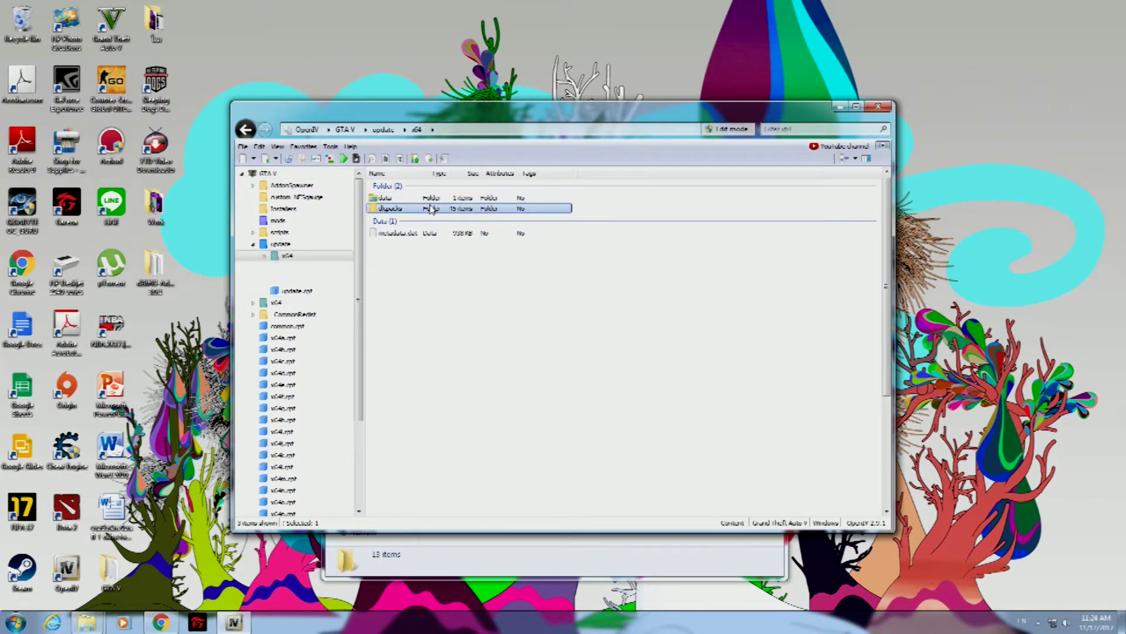
click(451, 314)
scroll(464, 452, down, 3)
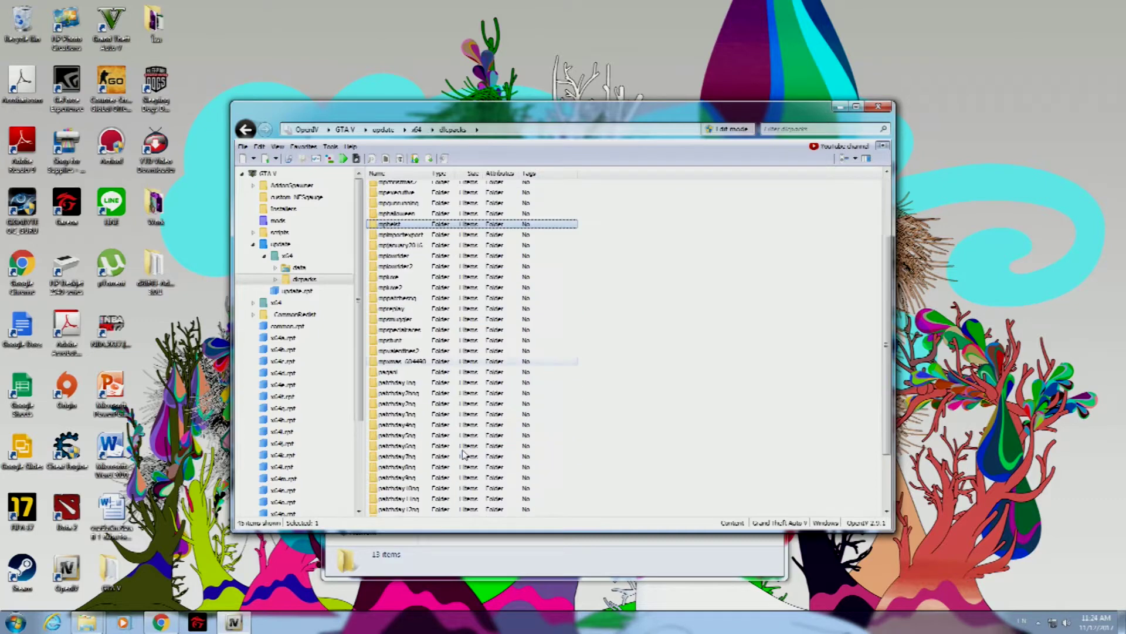
Open patchday3ng, dlc.rpf, x64, models, cdimages, weapons.rpf
click(403, 415)
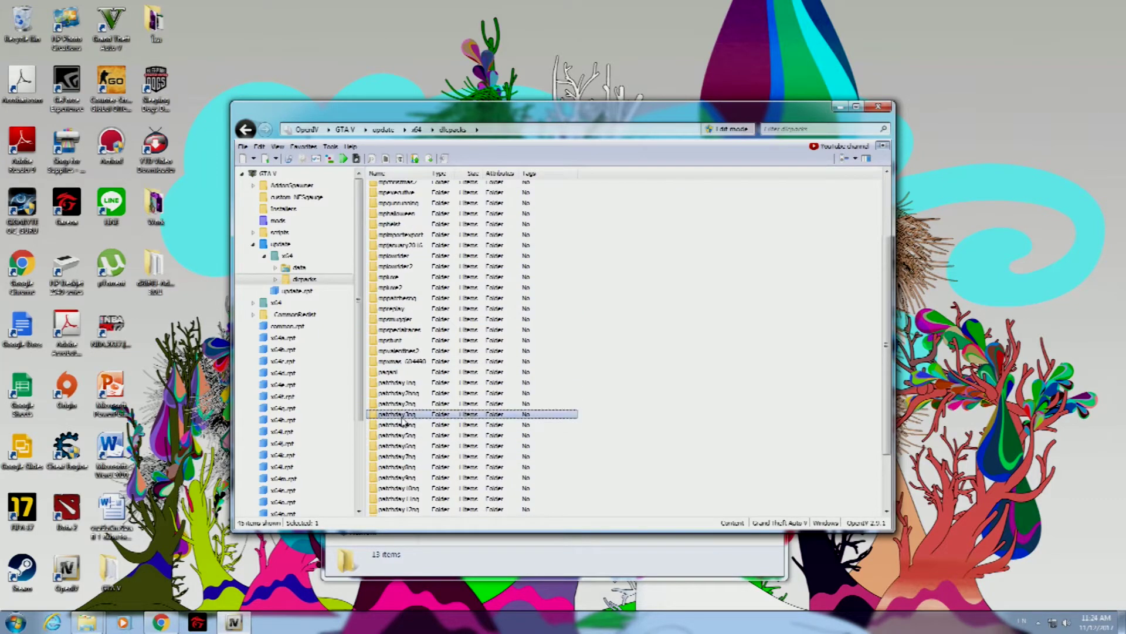
double_click(402, 417)
double_click(385, 197)
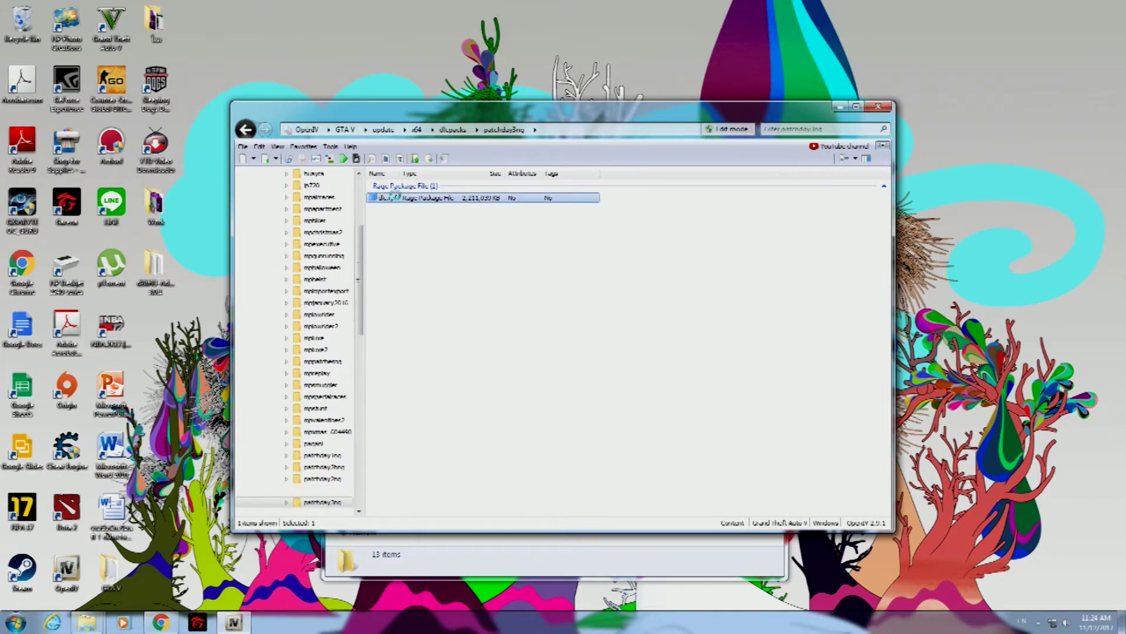
double_click(402, 211)
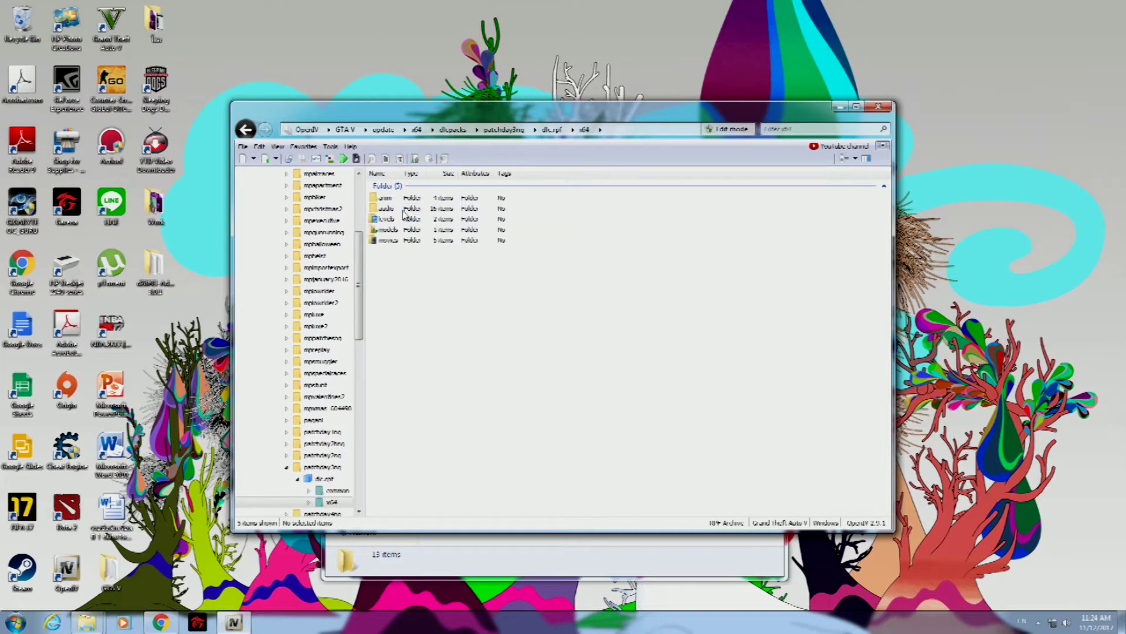
click(406, 228)
double_click(406, 229)
double_click(387, 198)
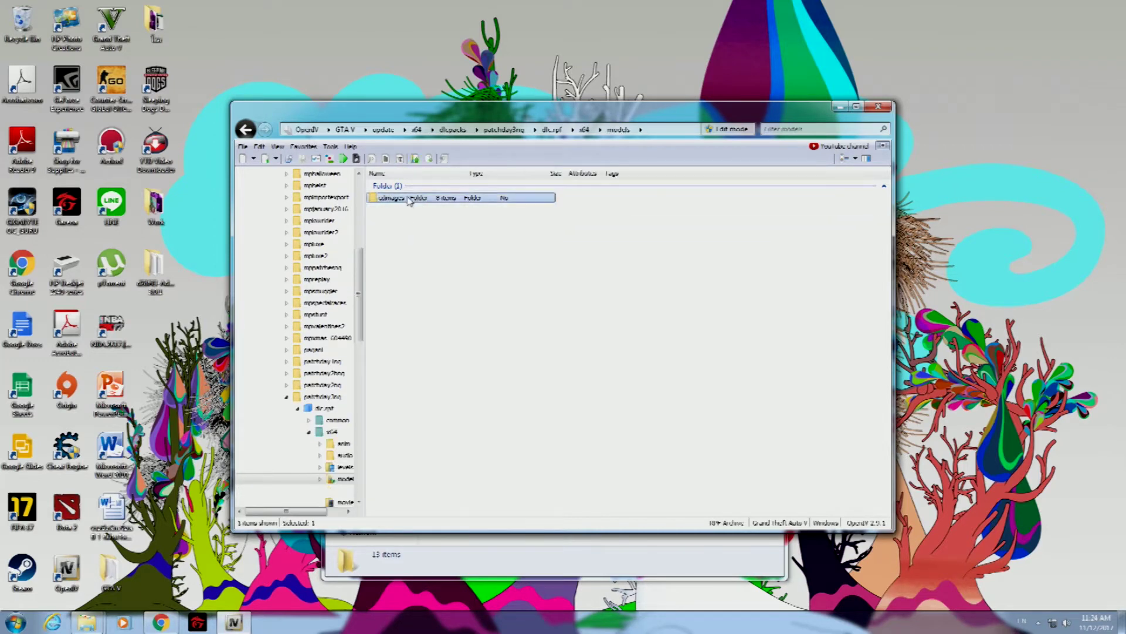
double_click(405, 271)
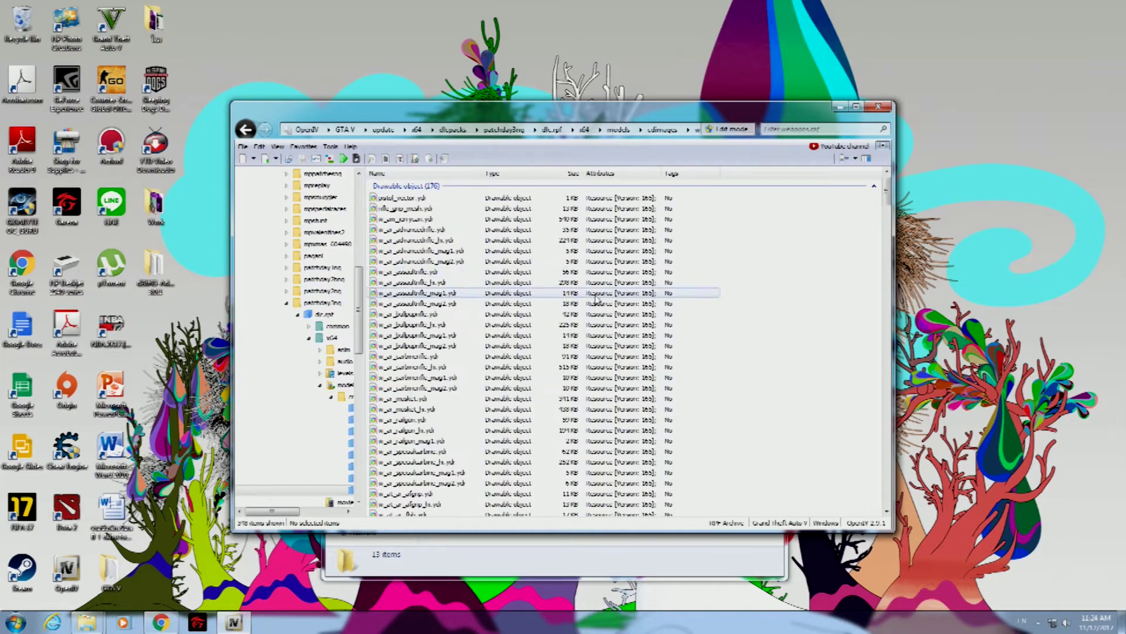
Filter the contents of weapons.rpf by "hammer" and select the w_me_hammer.ytd texture dictionary
drag(758, 118, 762, 128)
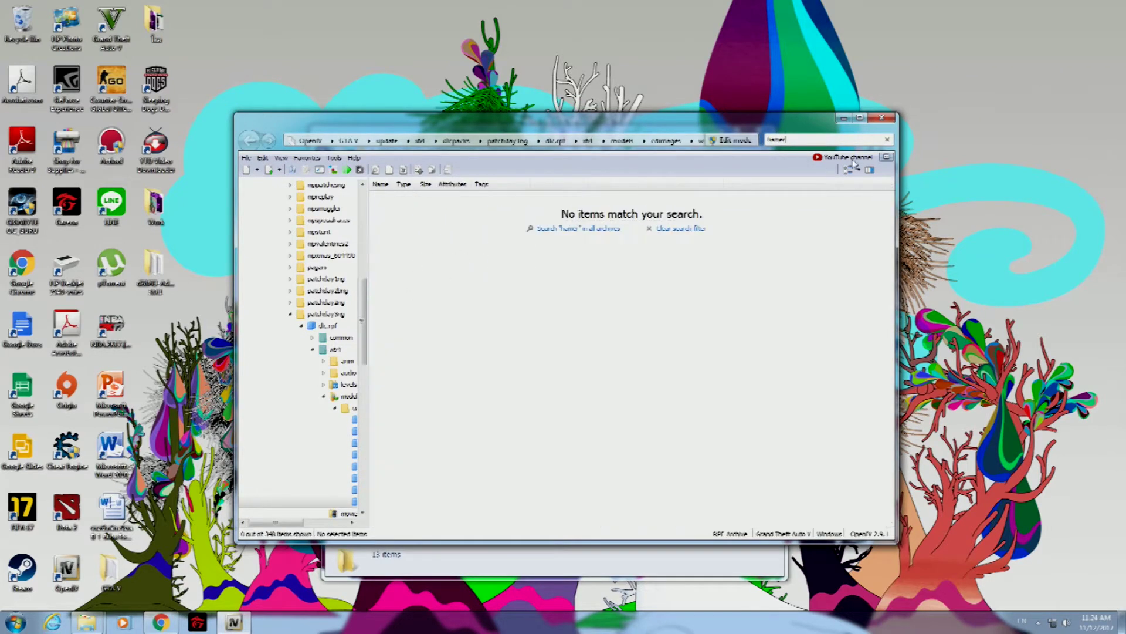
click(884, 139)
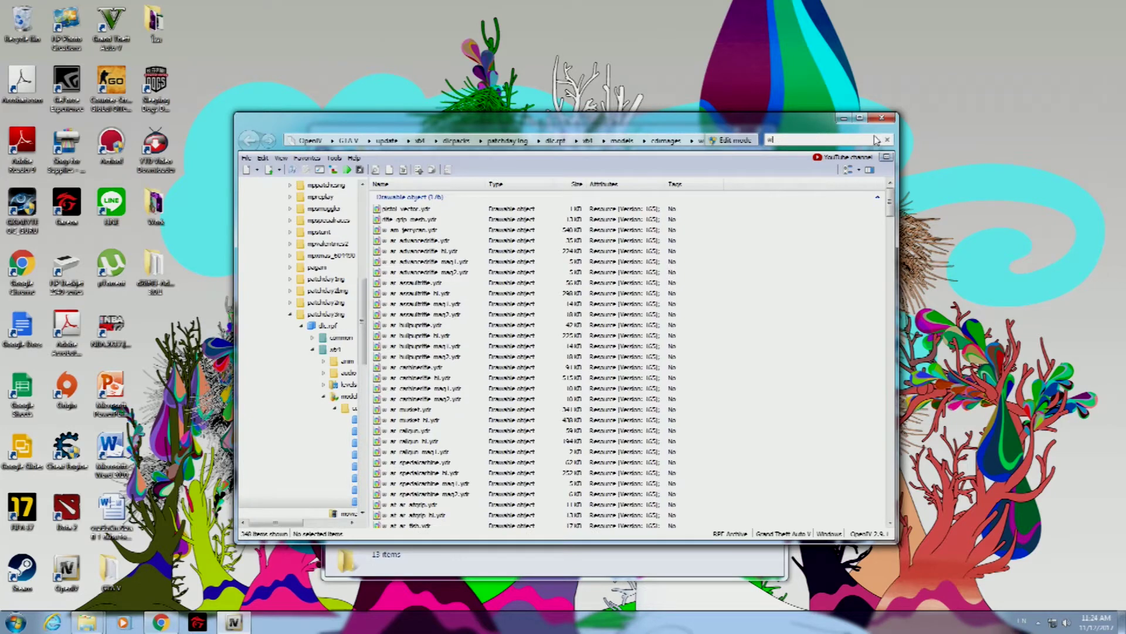
text(me)
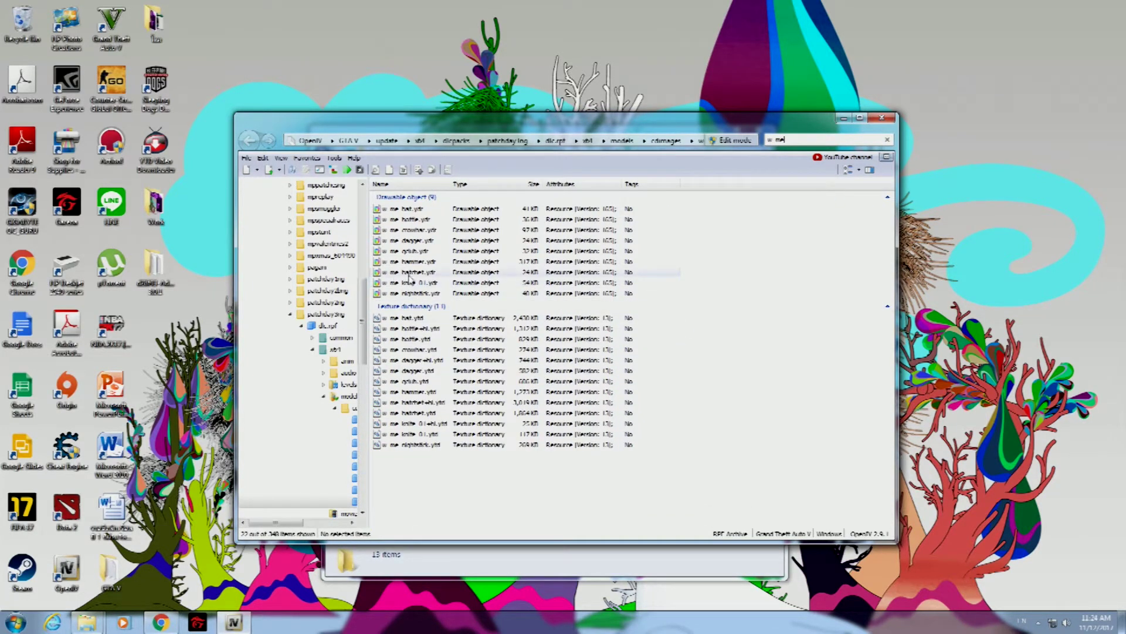
click(884, 141)
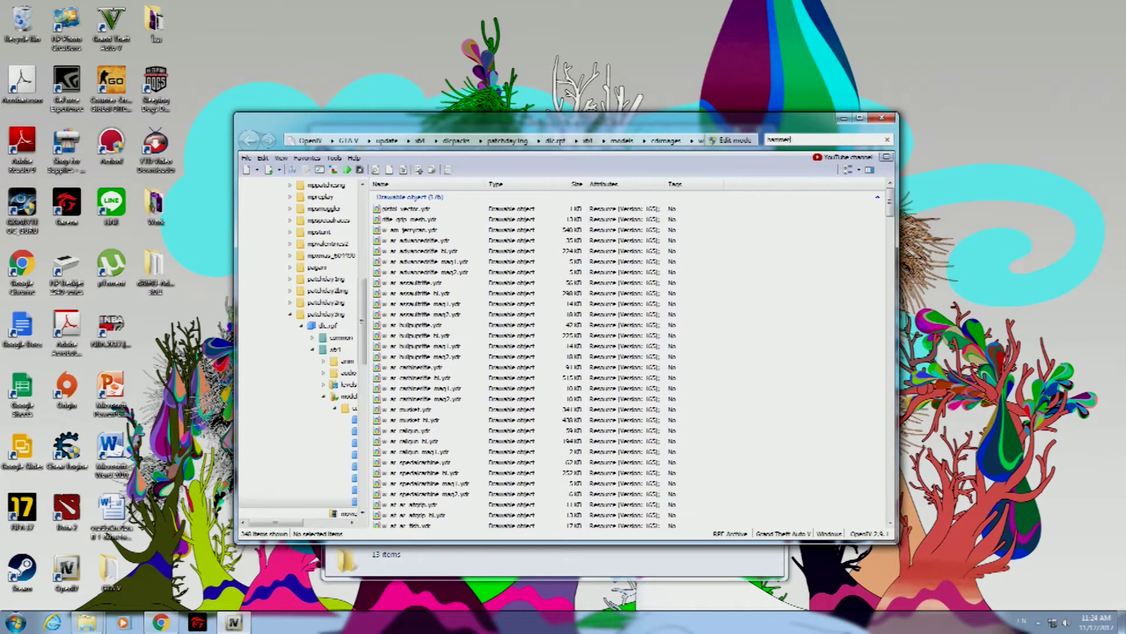
double_click(562, 122)
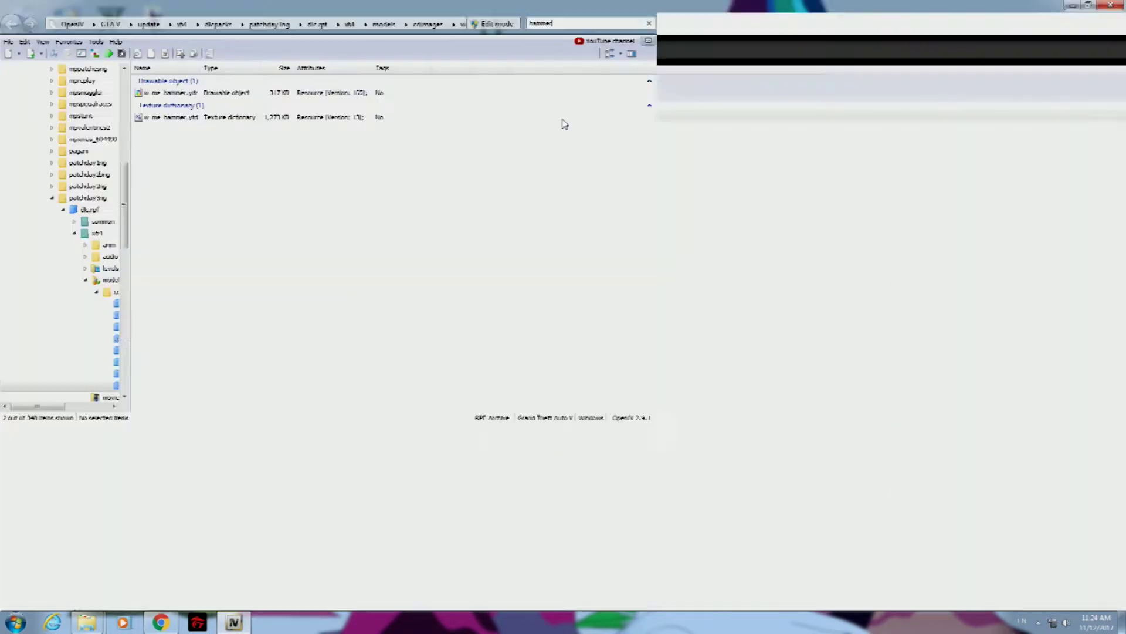
double_click(546, 16)
click(379, 234)
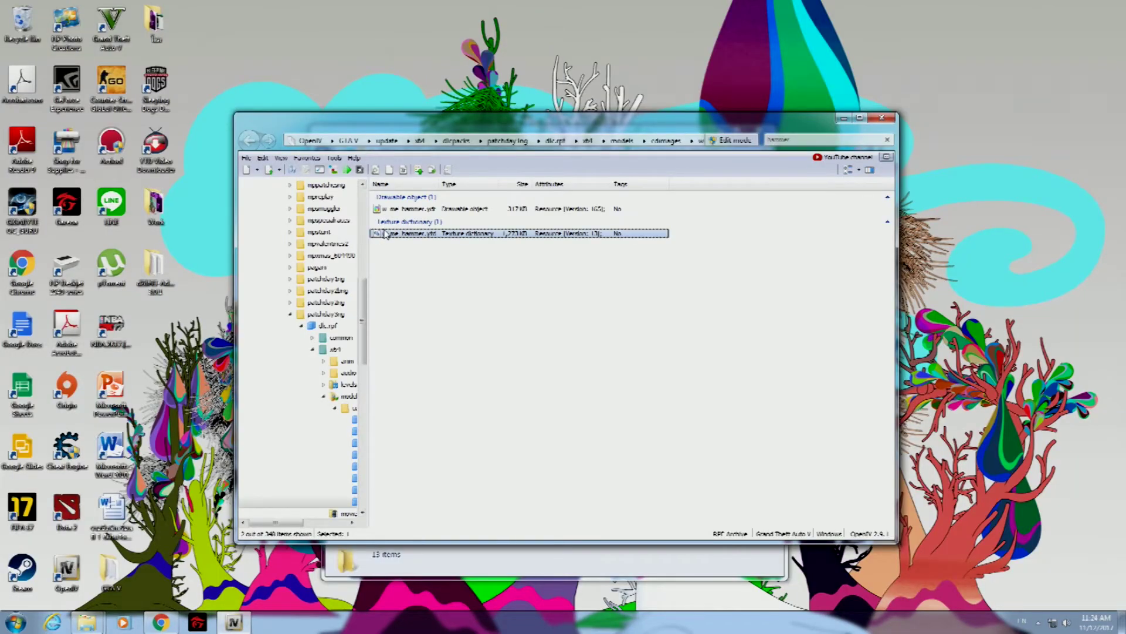
Look at the backed-up hammer files in the desktop GTA V Backup folder and go up from scripts to the Grand Theft Auto V folder
double_click(109, 570)
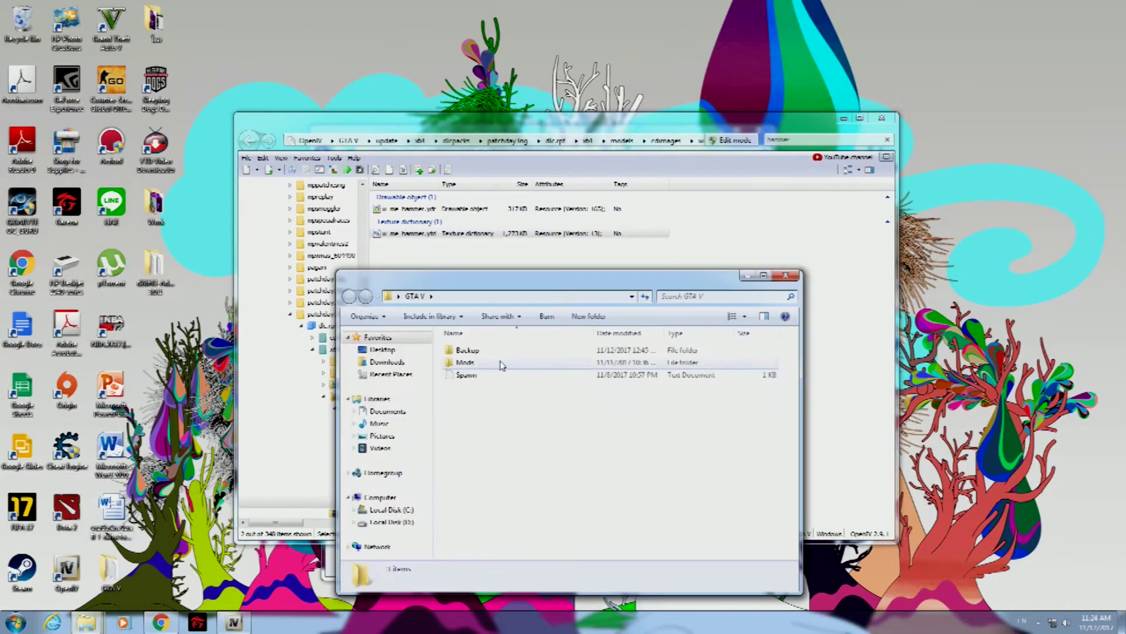
double_click(478, 350)
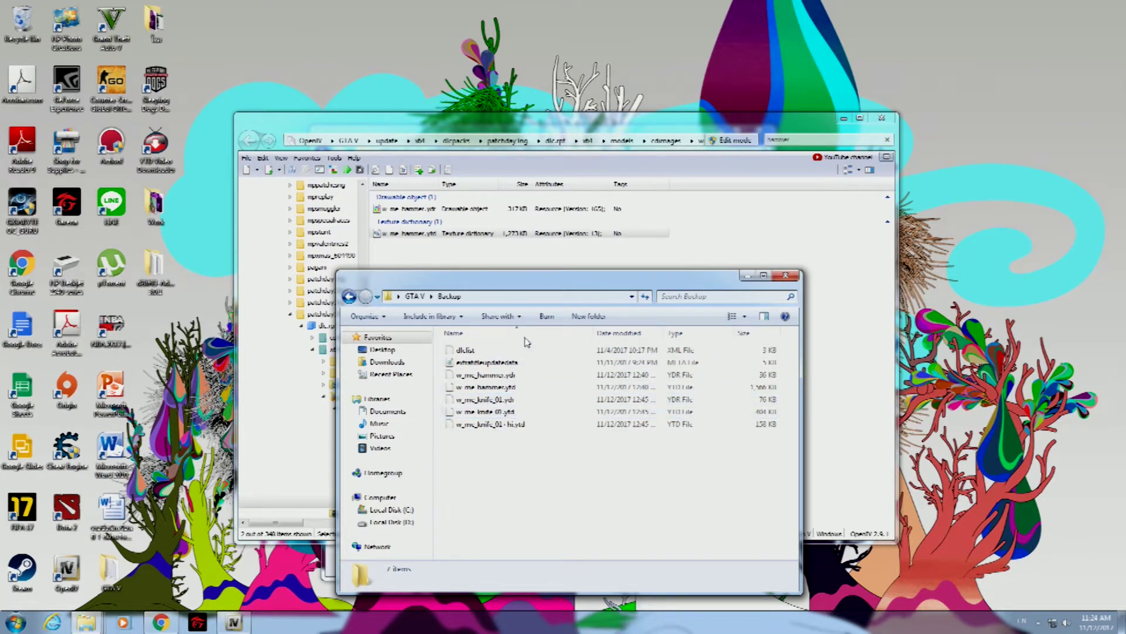
click(418, 257)
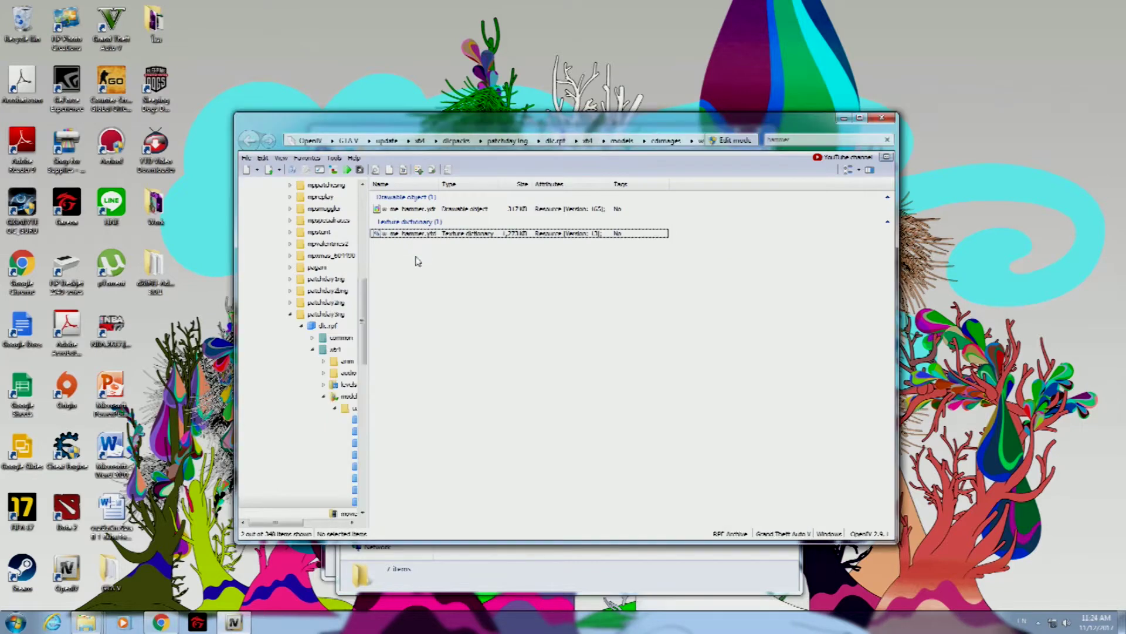
click(452, 562)
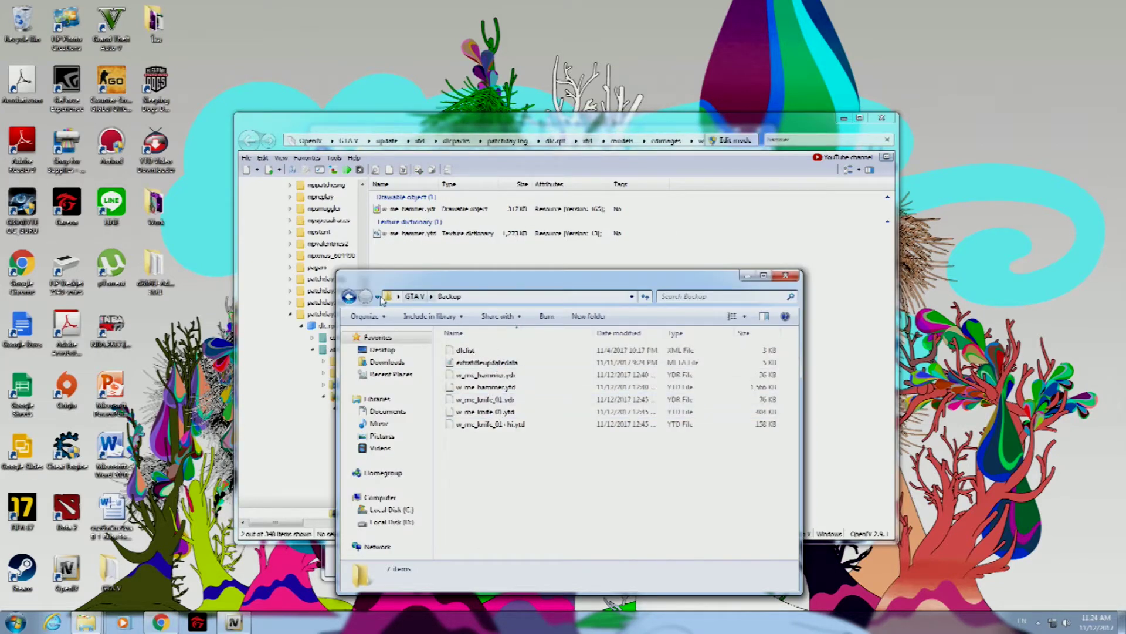
click(328, 566)
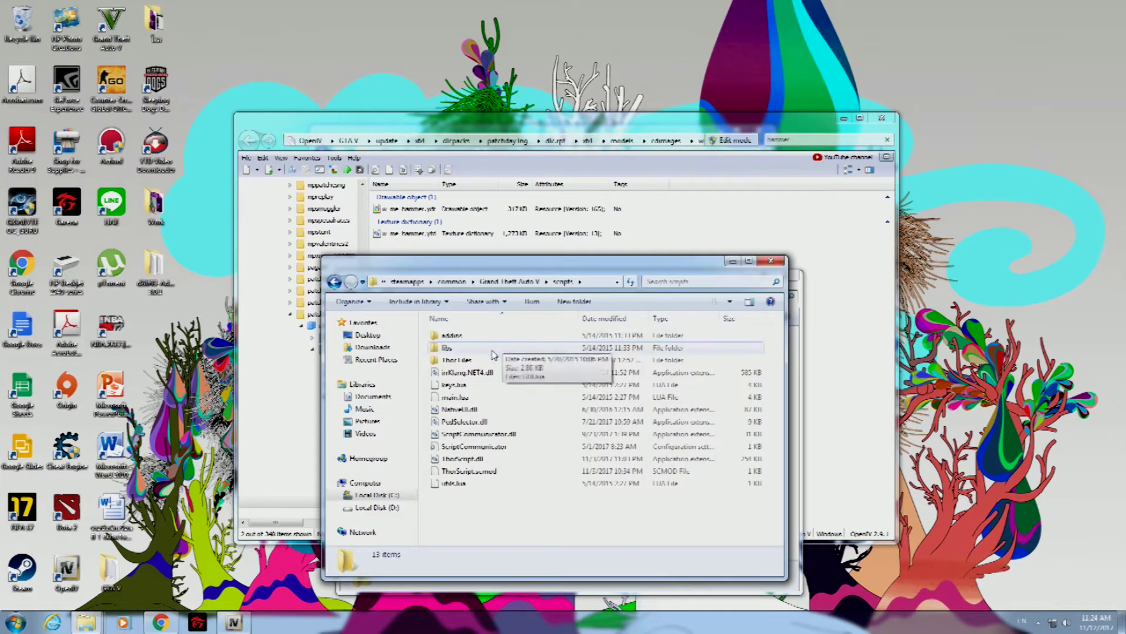
click(509, 281)
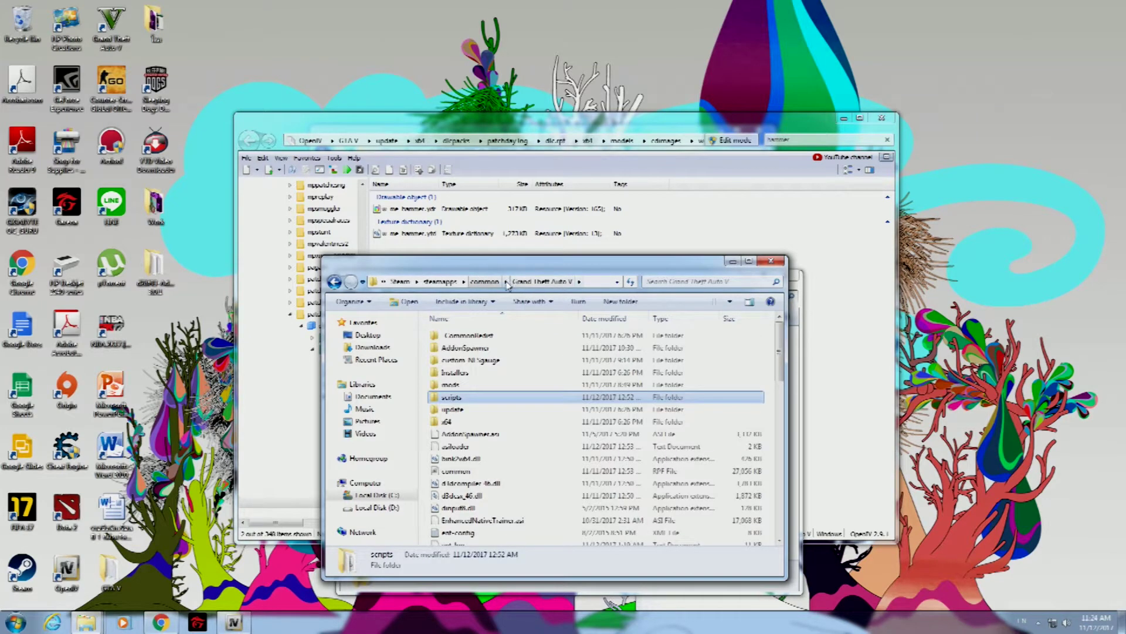
Turn on edit mode for weapons.rpf, select w_me_hammer.ydr and w_me_hammer.ytd in the ThorScript Mjolnir folder, and minimize that folder
click(94, 623)
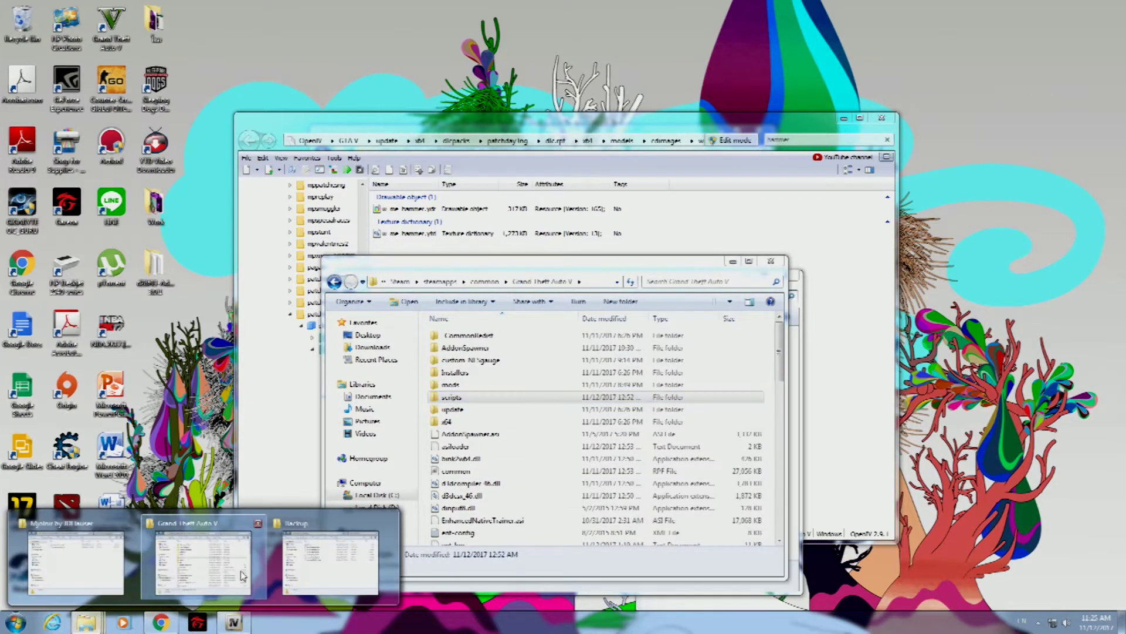
click(79, 566)
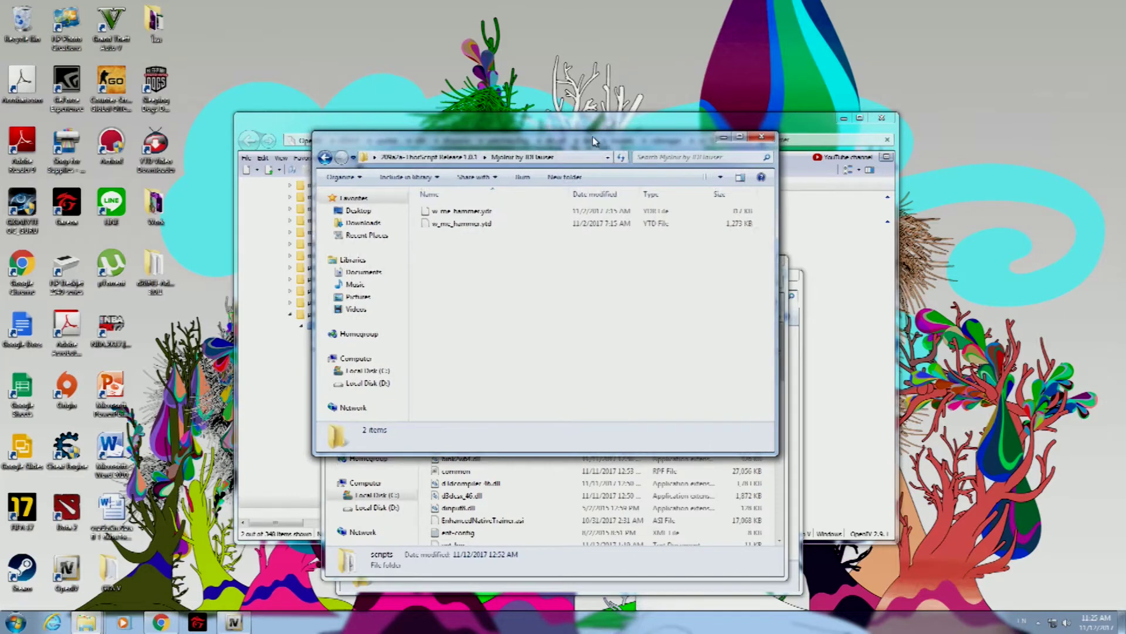
click(744, 142)
click(598, 349)
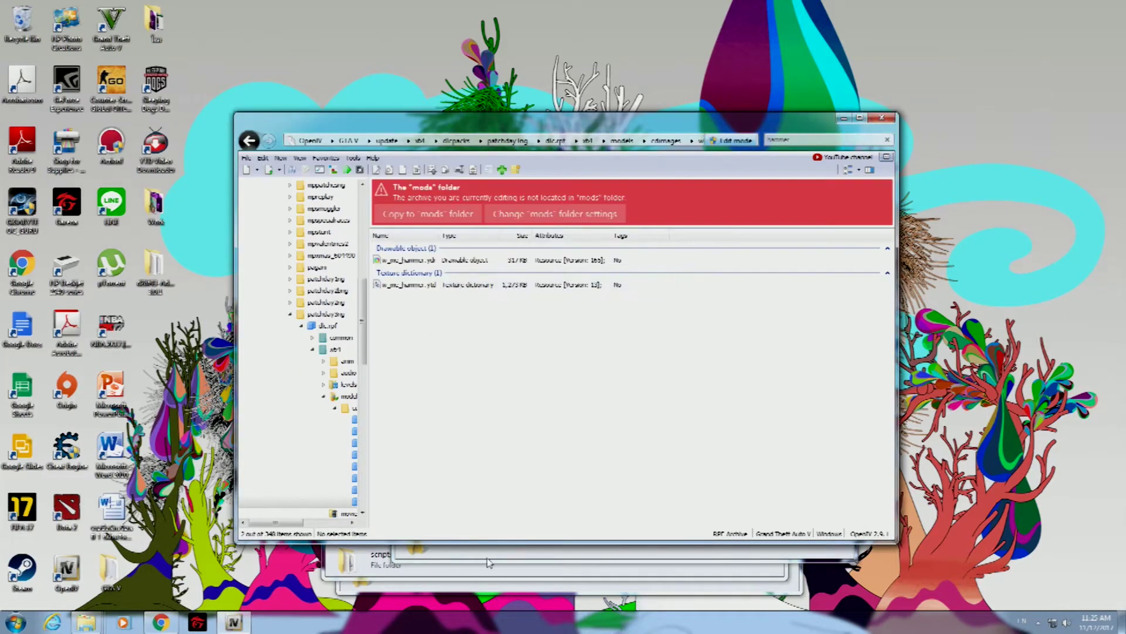
click(488, 557)
drag(543, 375, 547, 302)
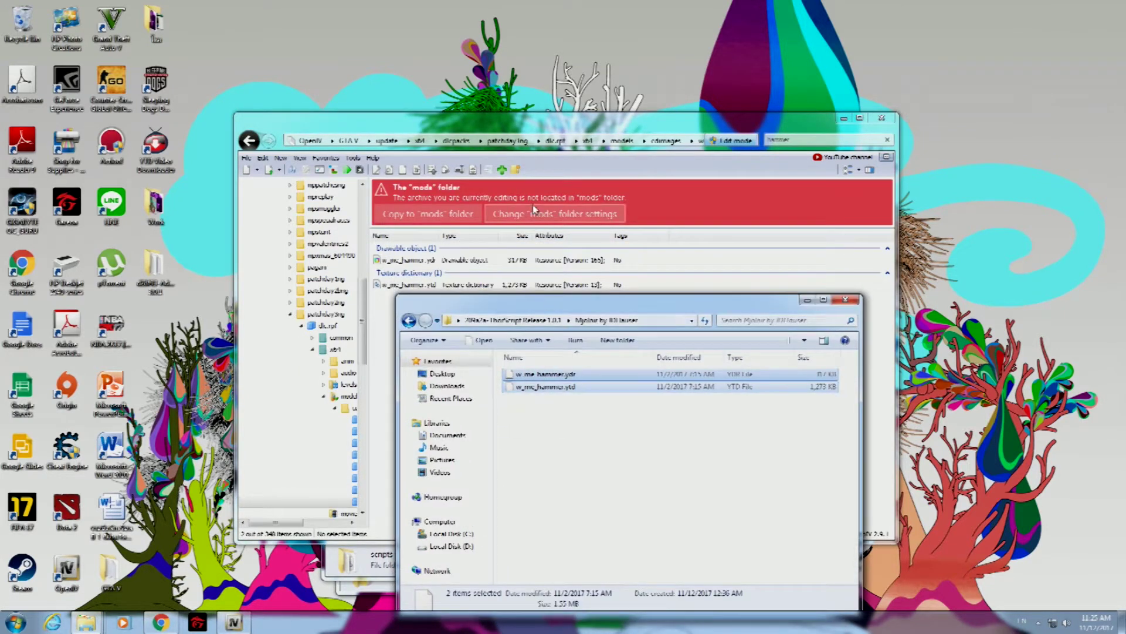
click(663, 423)
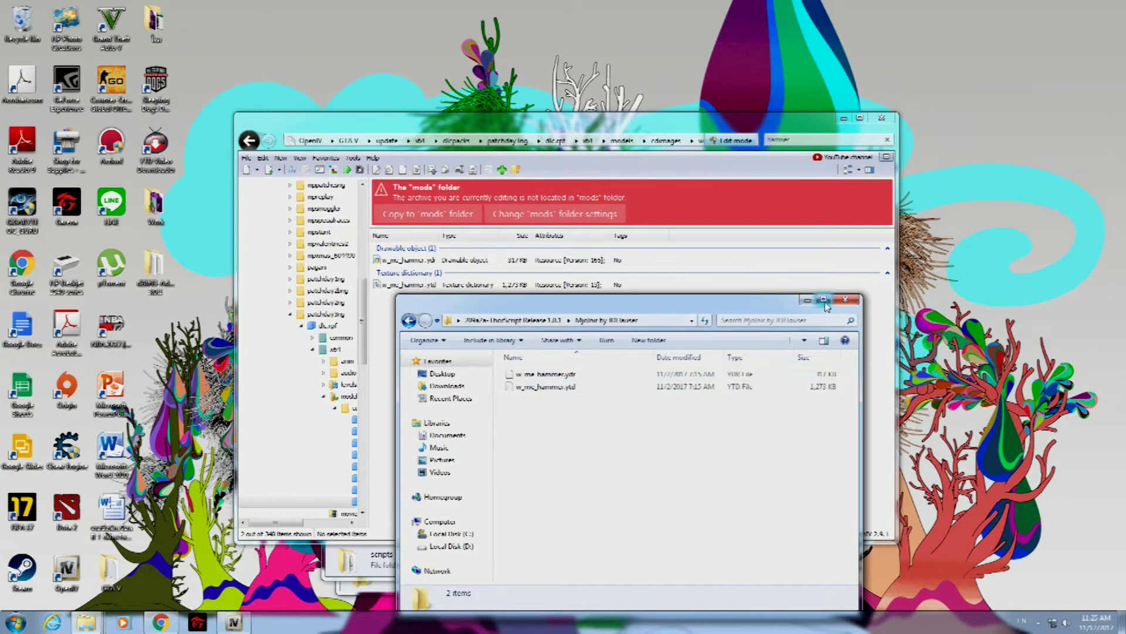
click(808, 301)
Close the Grand Theft Auto V and Backup folder windows, leaving the OpenIV window in front
click(492, 562)
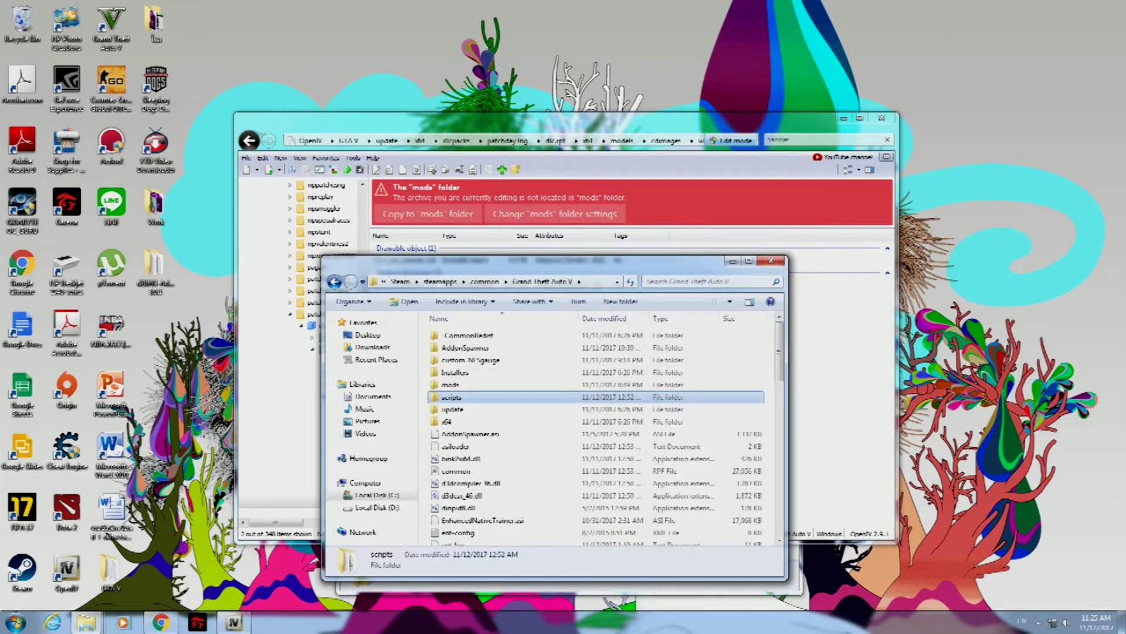
click(87, 621)
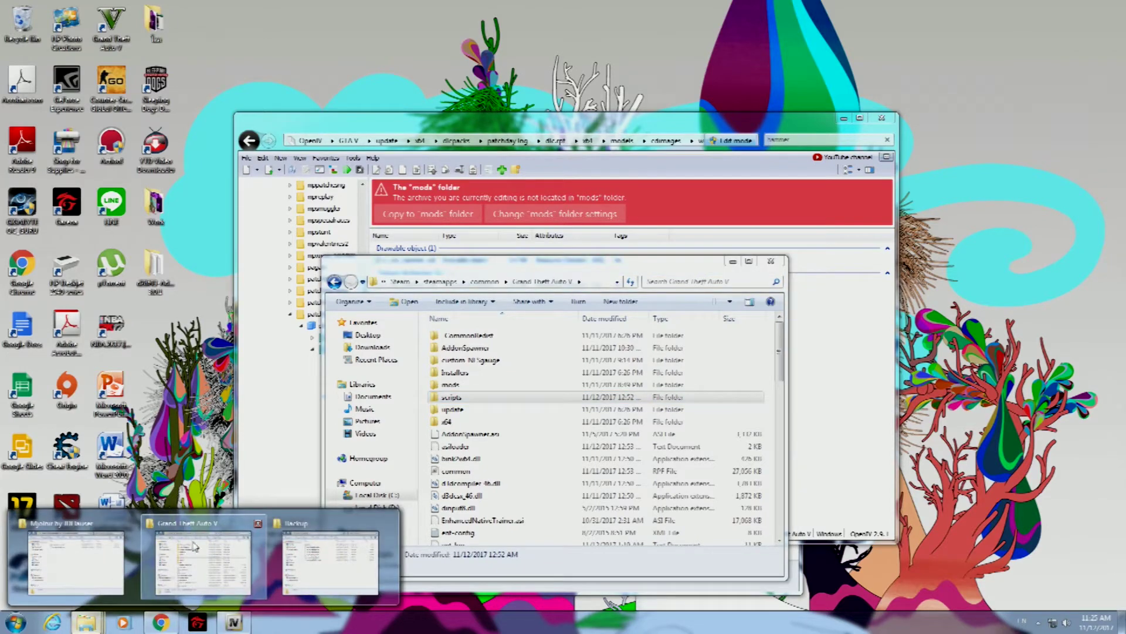
mouse_move(381, 525)
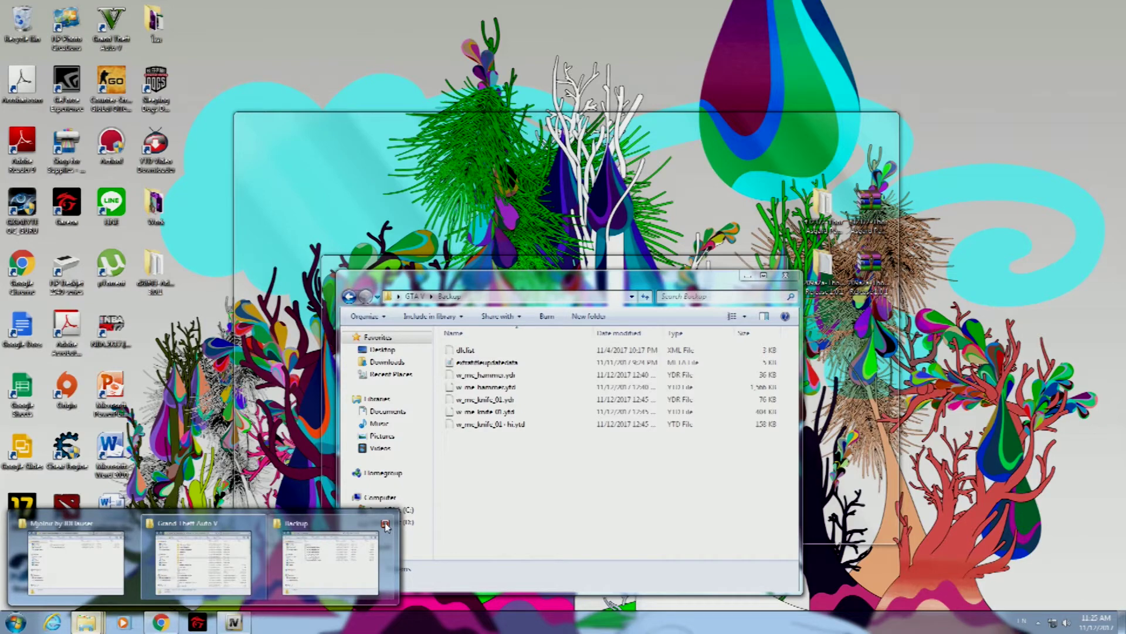
mouse_move(79, 535)
mouse_move(197, 551)
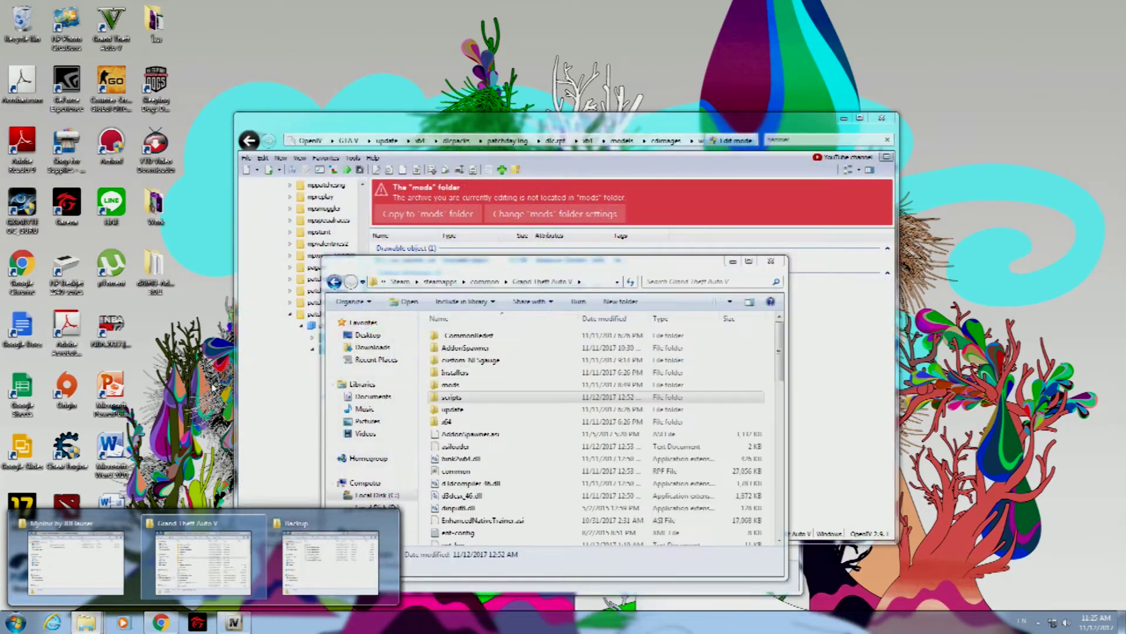
click(771, 261)
mouse_move(686, 112)
mouse_down()
mouse_move(687, 168)
mouse_move(697, 121)
mouse_move(696, 332)
mouse_move(699, 103)
mouse_up()
click(698, 276)
click(809, 298)
drag(809, 298, 799, 146)
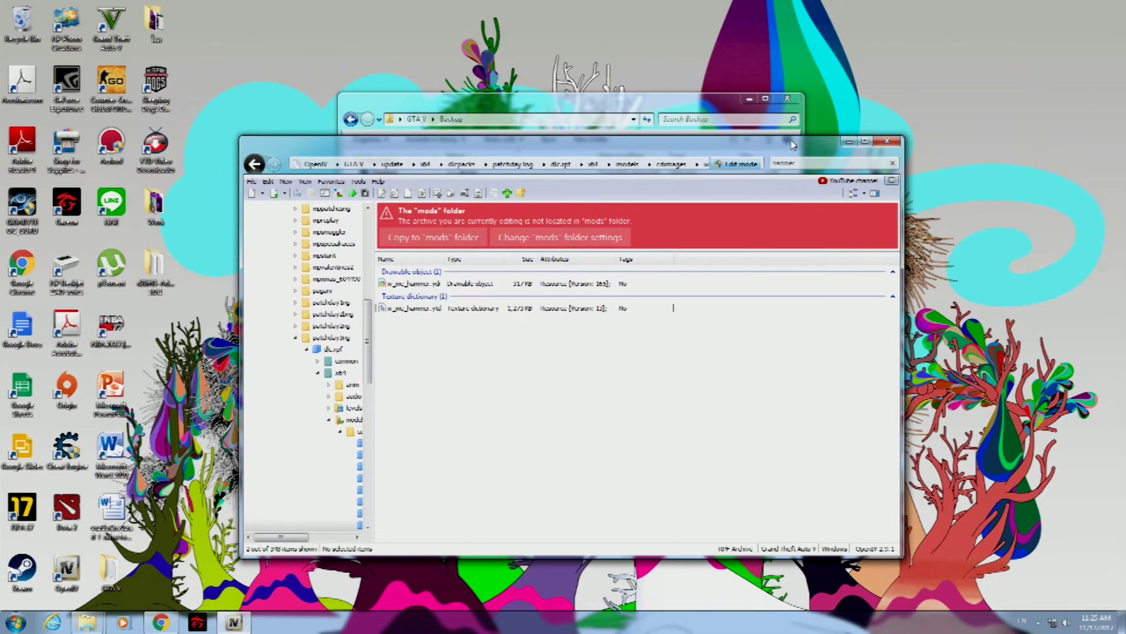
click(787, 99)
drag(409, 149, 418, 144)
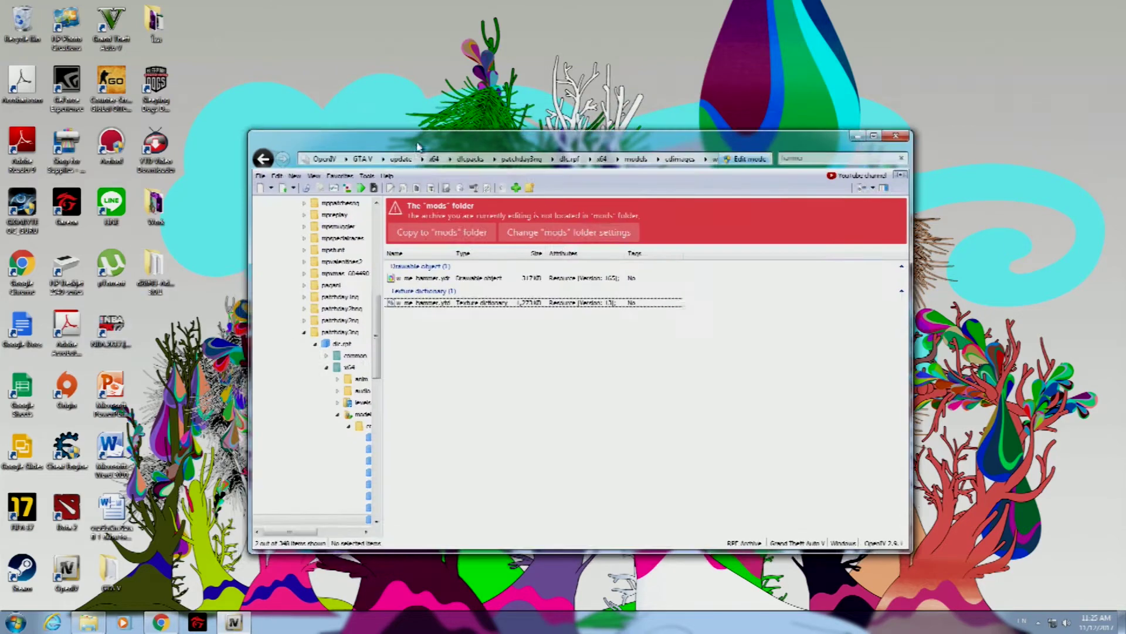
Open the AddonPeds 3.0.1 folder from the desktop, check its scripts folder, and open its dlcpacks folder
double_click(155, 266)
drag(492, 93, 359, 175)
double_click(335, 266)
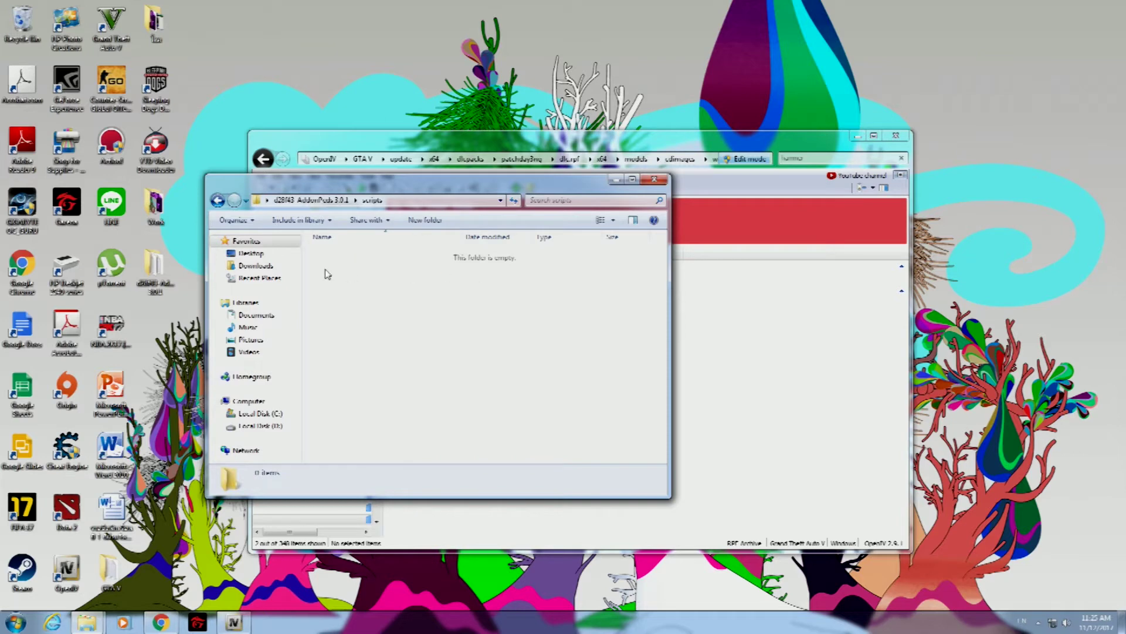
drag(574, 260, 414, 264)
click(320, 200)
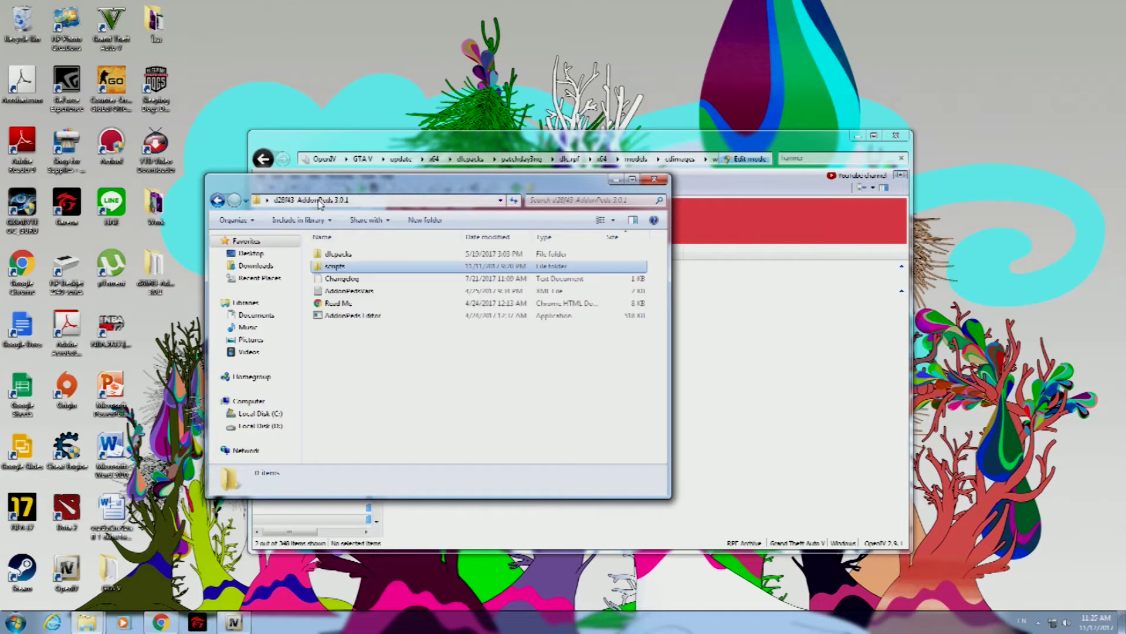
double_click(352, 253)
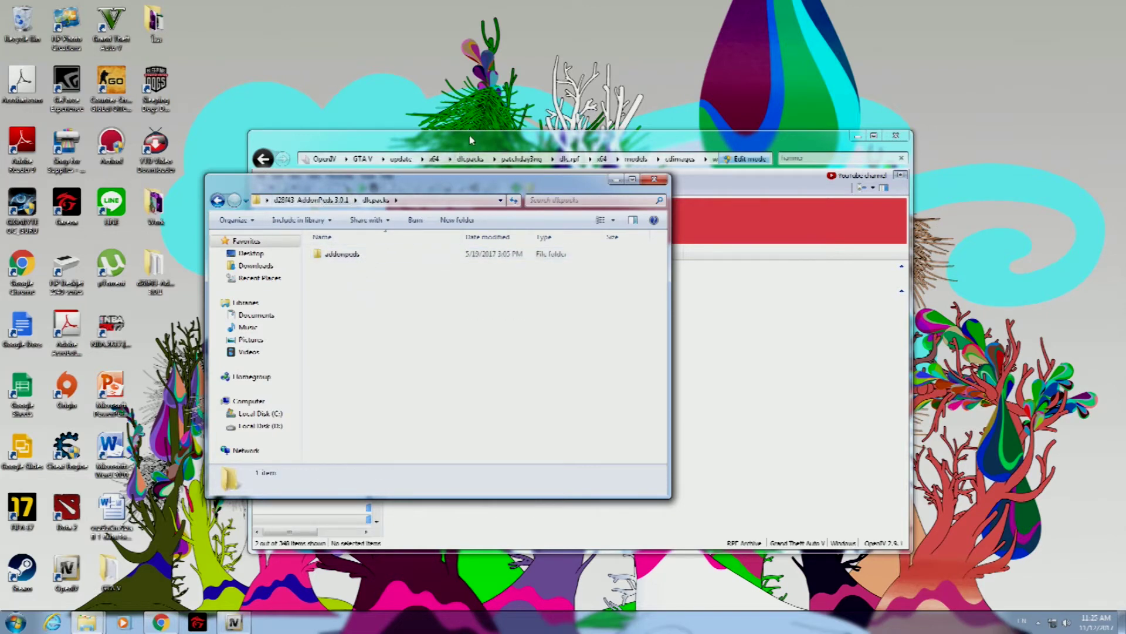
Return to the GTA V root in OpenIV, clear the hammer filter, and browse to update, x64, dlcpacks
click(470, 158)
click(433, 160)
click(402, 160)
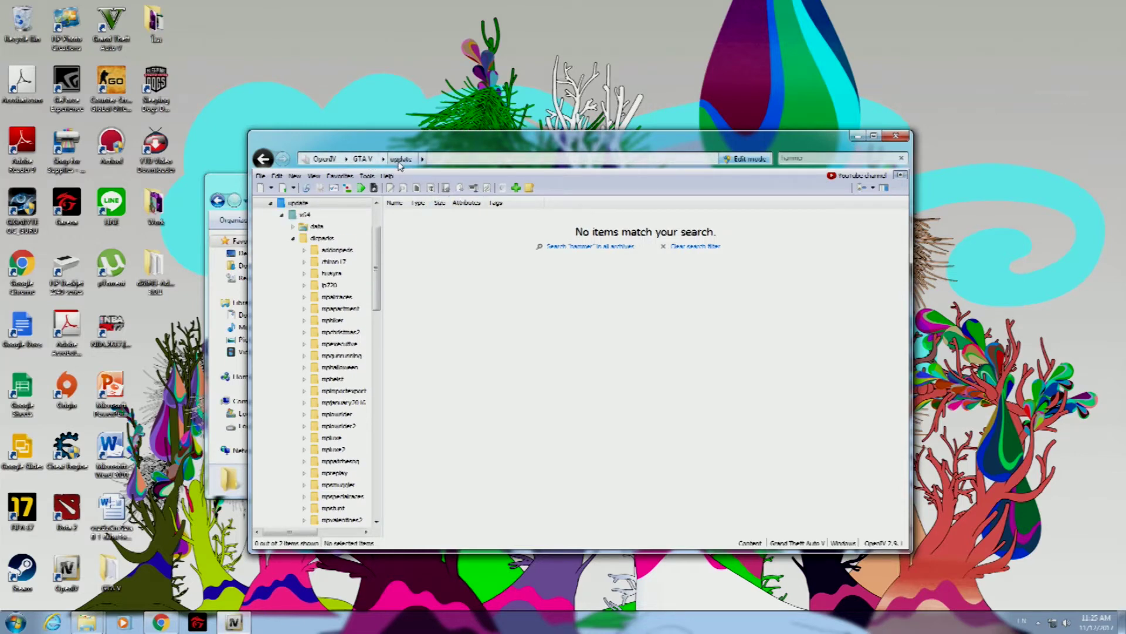
click(369, 160)
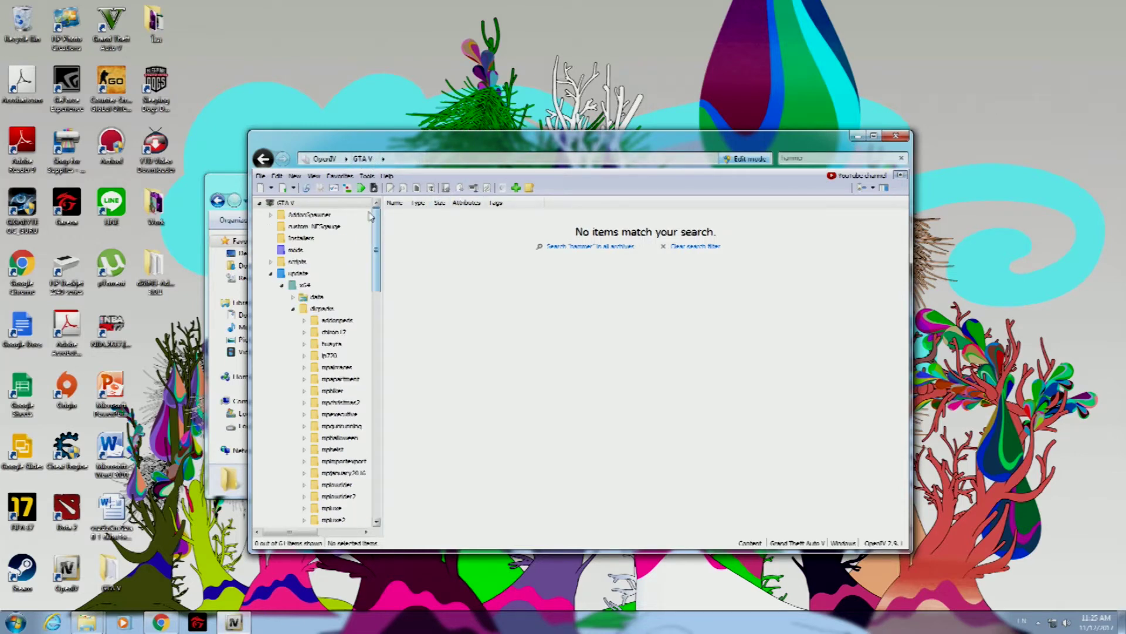
click(696, 246)
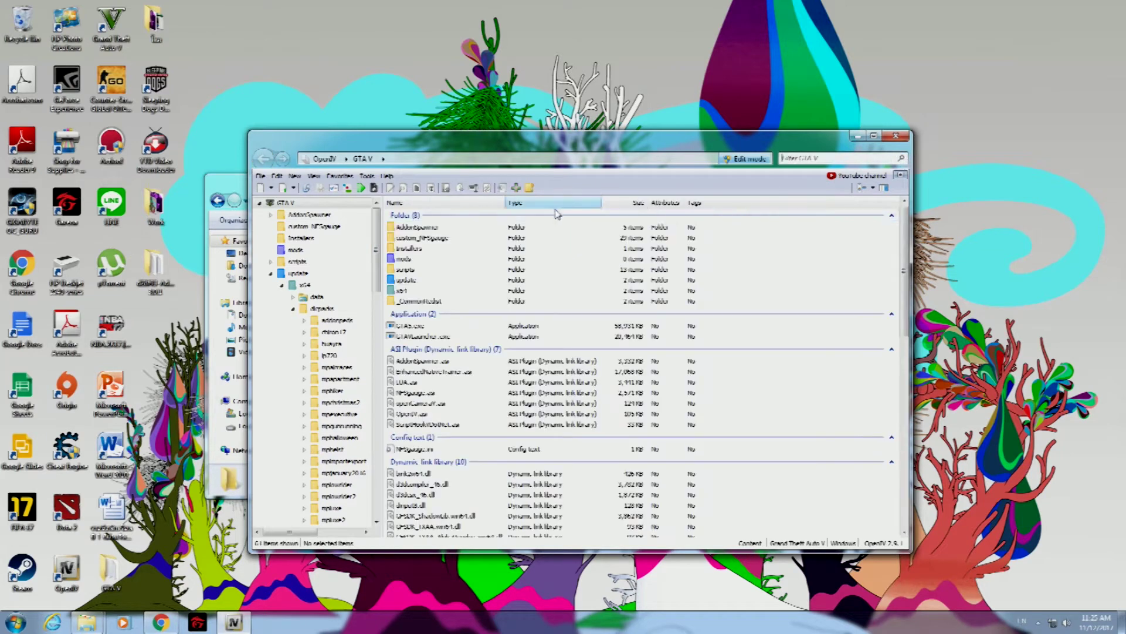
click(462, 281)
double_click(405, 227)
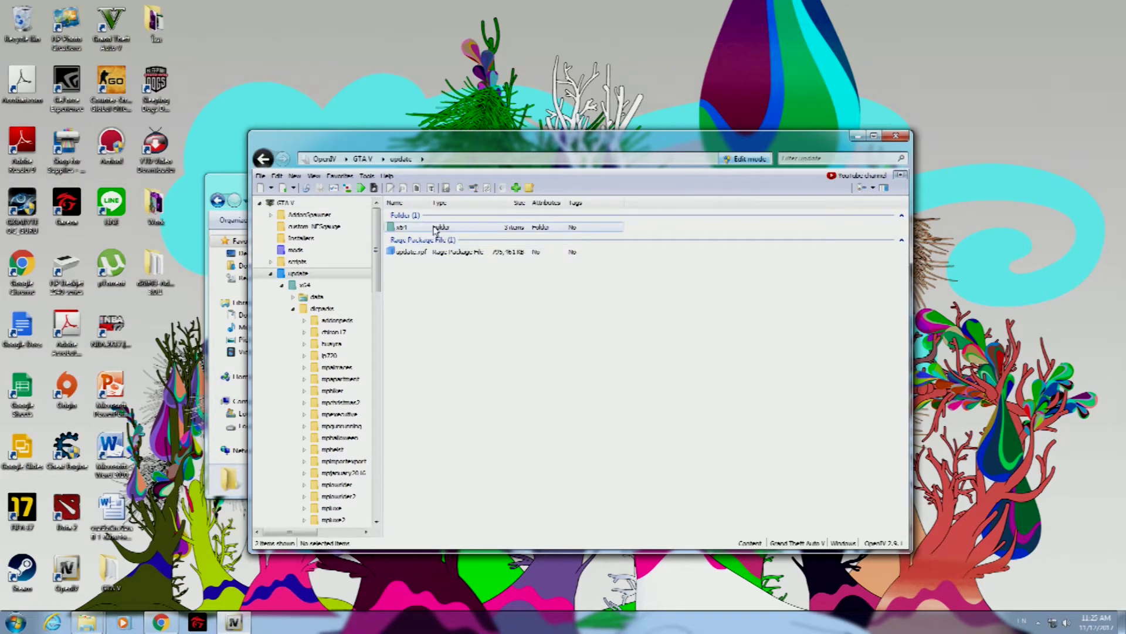
double_click(431, 237)
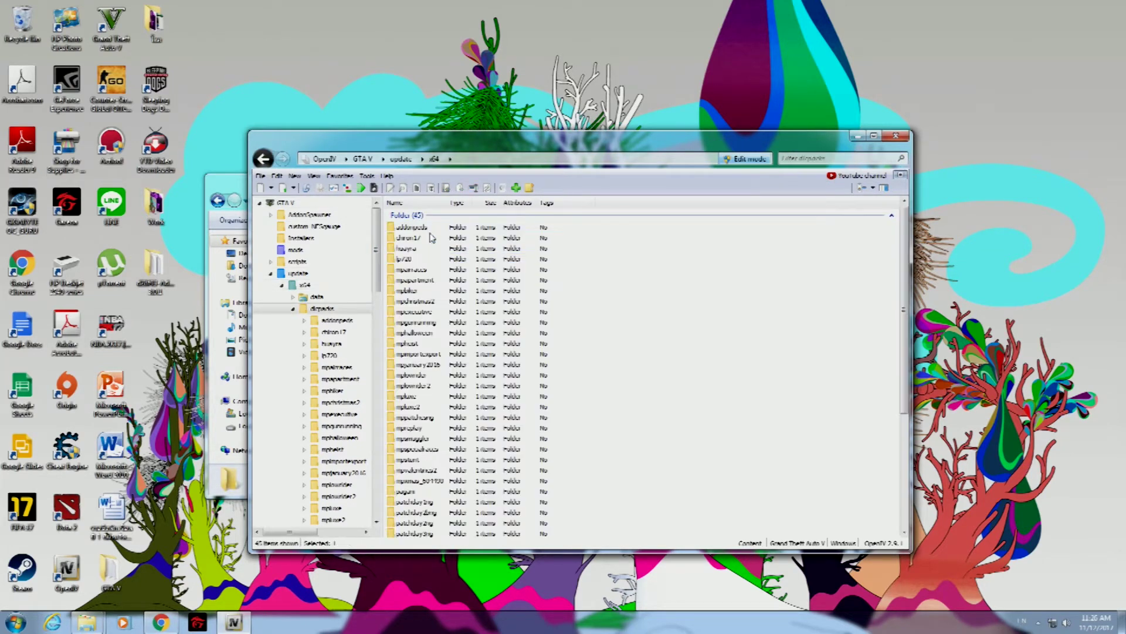
Compare the addonpeds folder of the AddonPeds download with the game's dlcpacks list, and close the download's window
click(231, 183)
double_click(328, 255)
click(217, 200)
drag(318, 186, 319, 261)
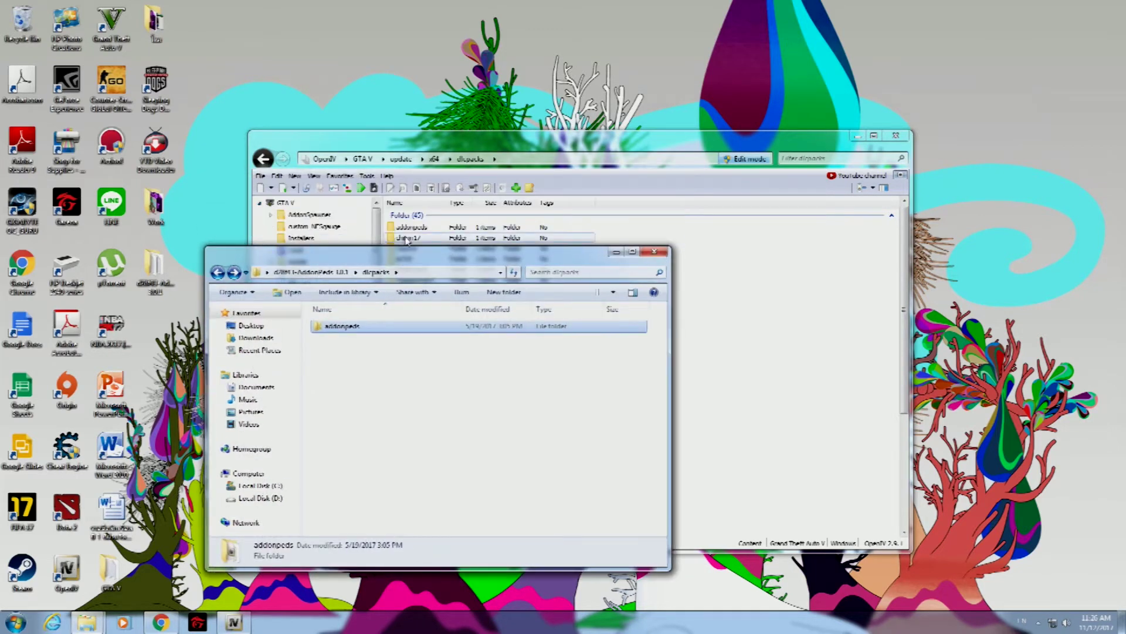
click(655, 252)
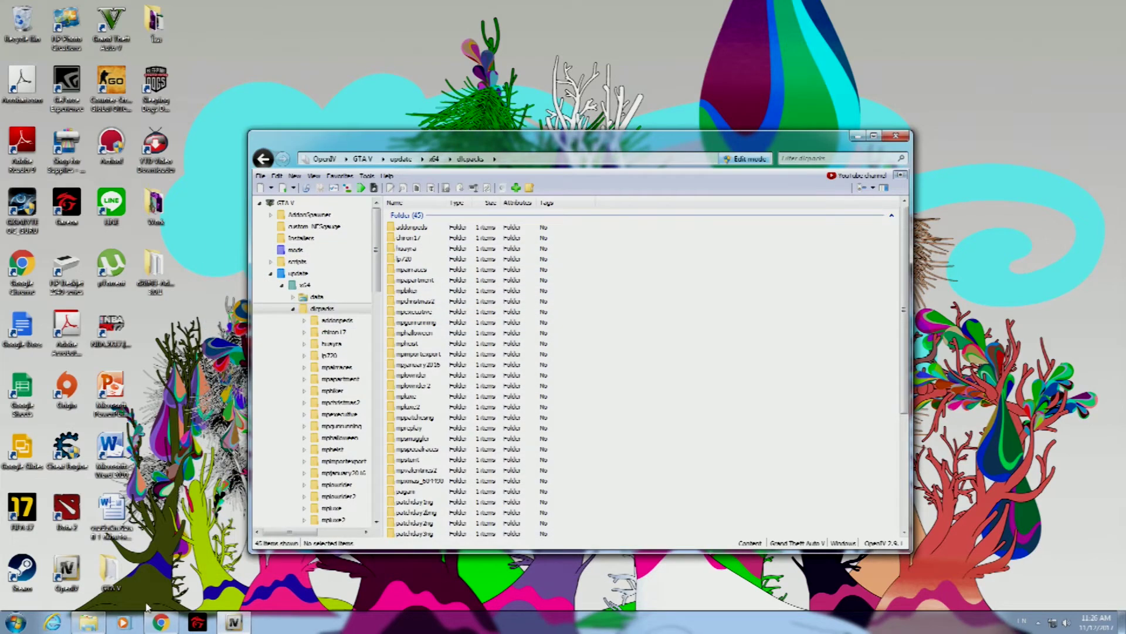
Clear the desktop of open windows, open the Thor Asgard Pack (Add-On) folder, reposition its window, and switch back to OpenIV
click(89, 622)
click(92, 623)
drag(727, 144, 651, 138)
click(780, 130)
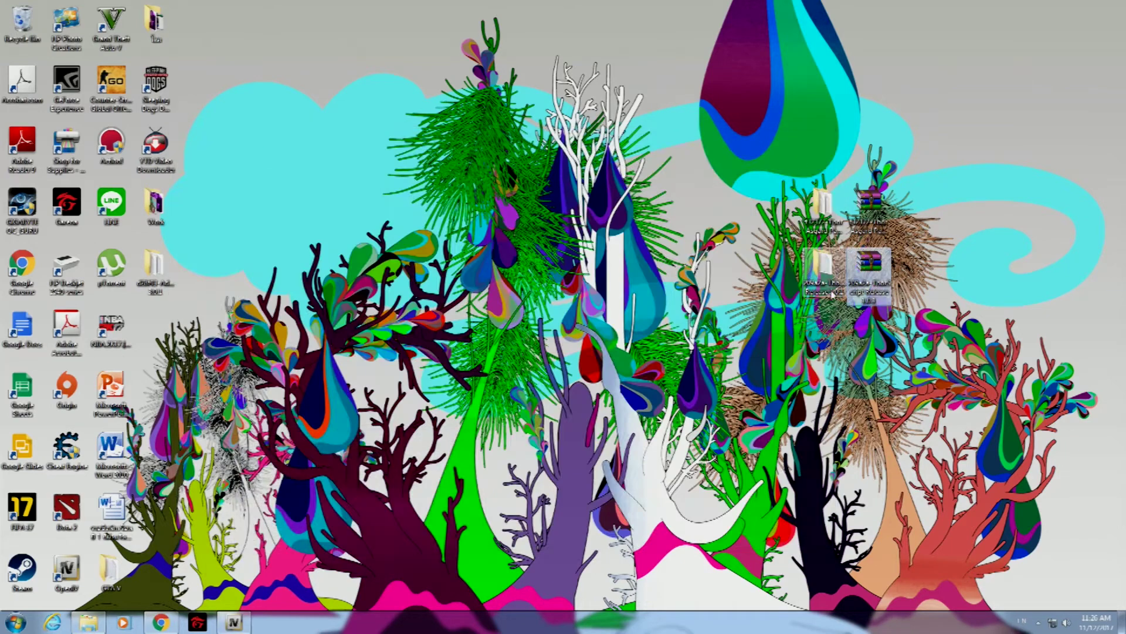
double_click(822, 212)
drag(463, 261, 712, 107)
click(234, 622)
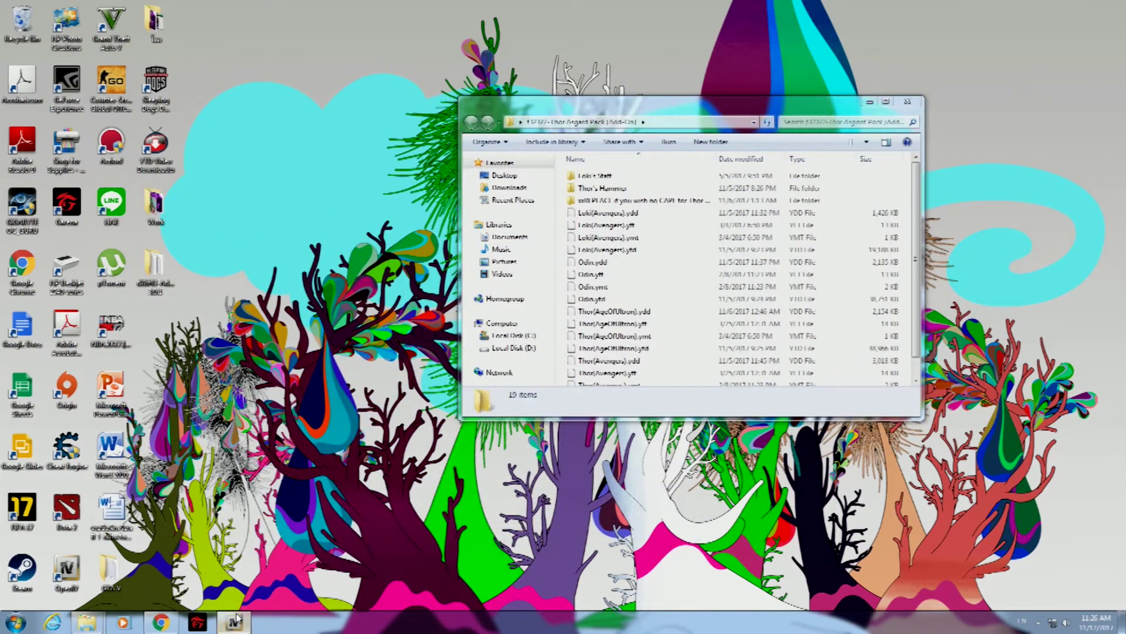
Arrange OpenIV beside the Thor Asgard Pack folder and open the game's addonpeds folder, dlc.rpf and peds.rpf in OpenIV
drag(511, 119, 400, 164)
drag(785, 107, 895, 122)
drag(454, 160, 468, 123)
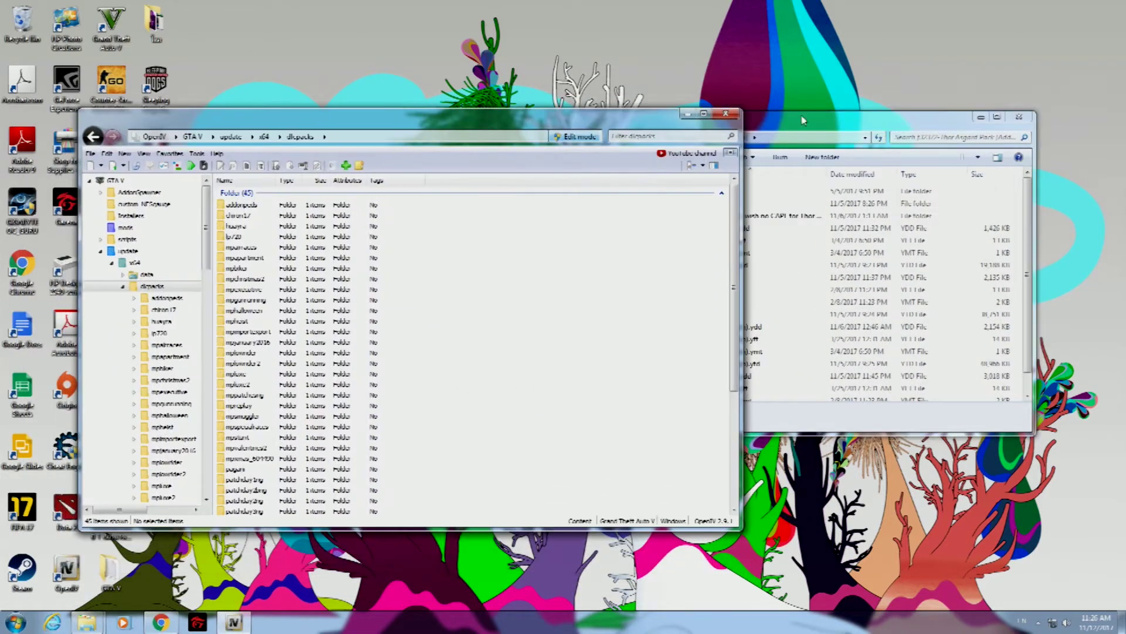
double_click(242, 205)
double_click(243, 205)
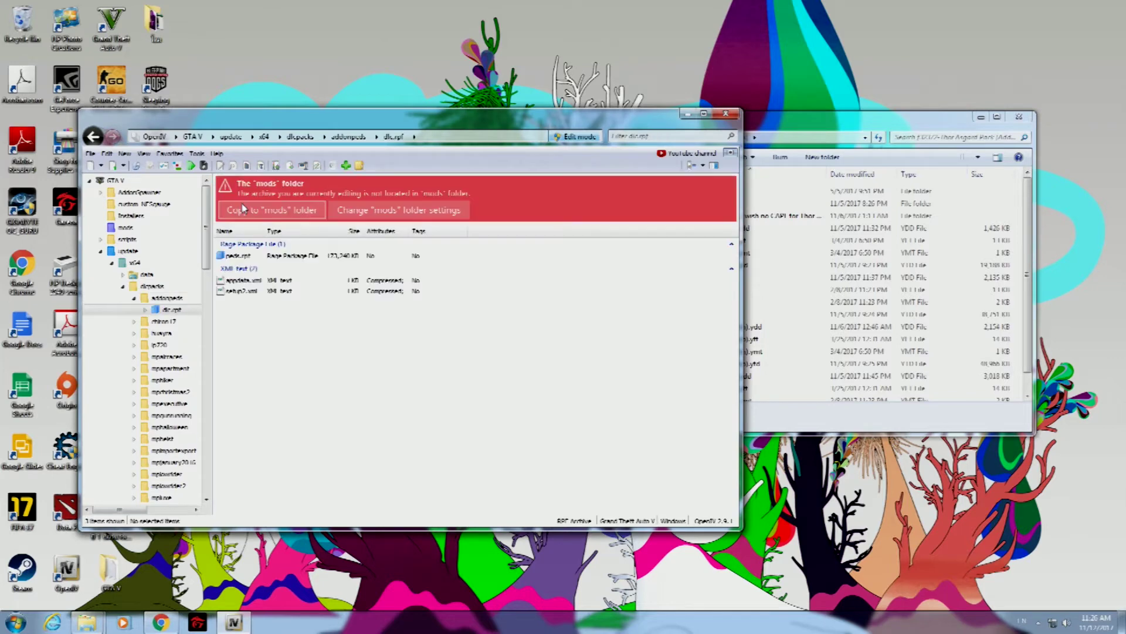
drag(776, 128, 798, 142)
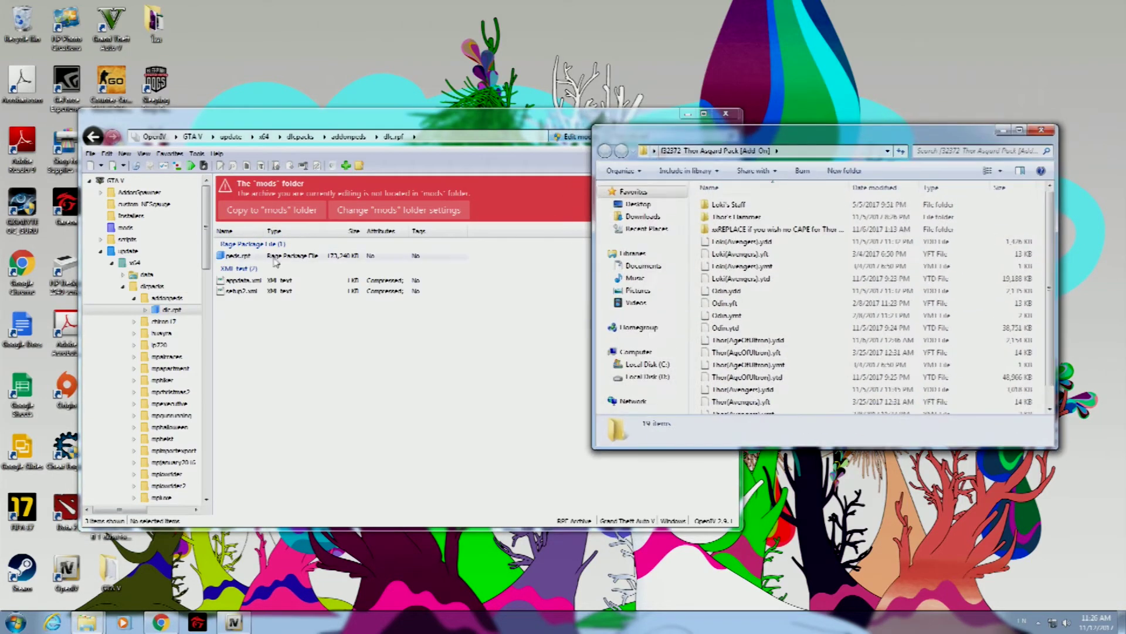
double_click(237, 257)
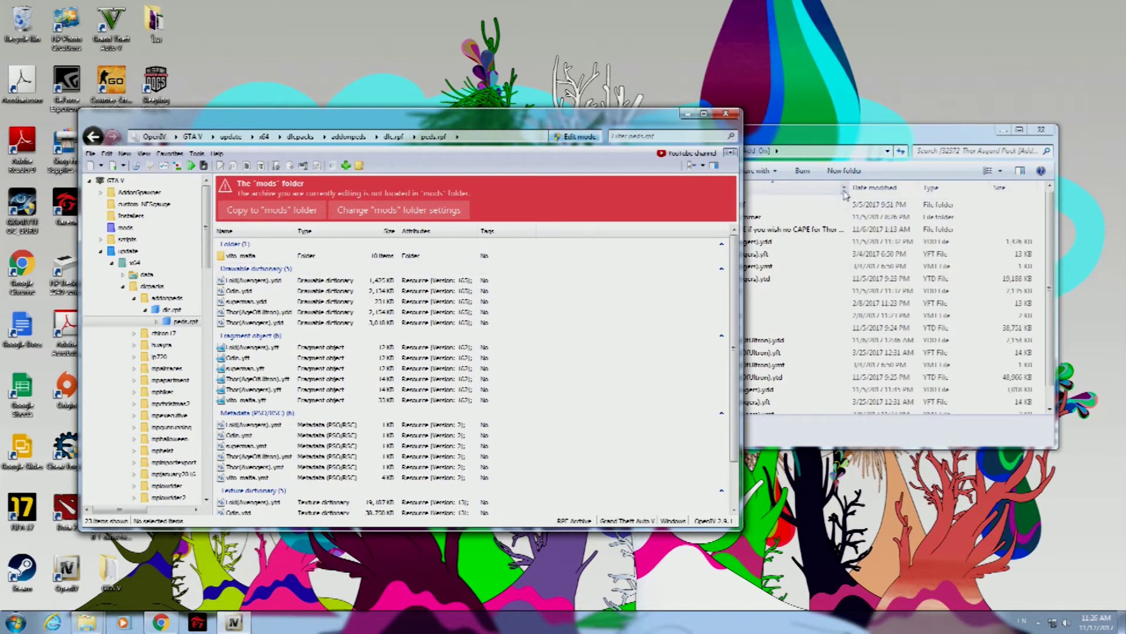
Select all Loki, Odin and Thor model files in the Thor Asgard Pack without its three folders, and clear the selection
click(757, 244)
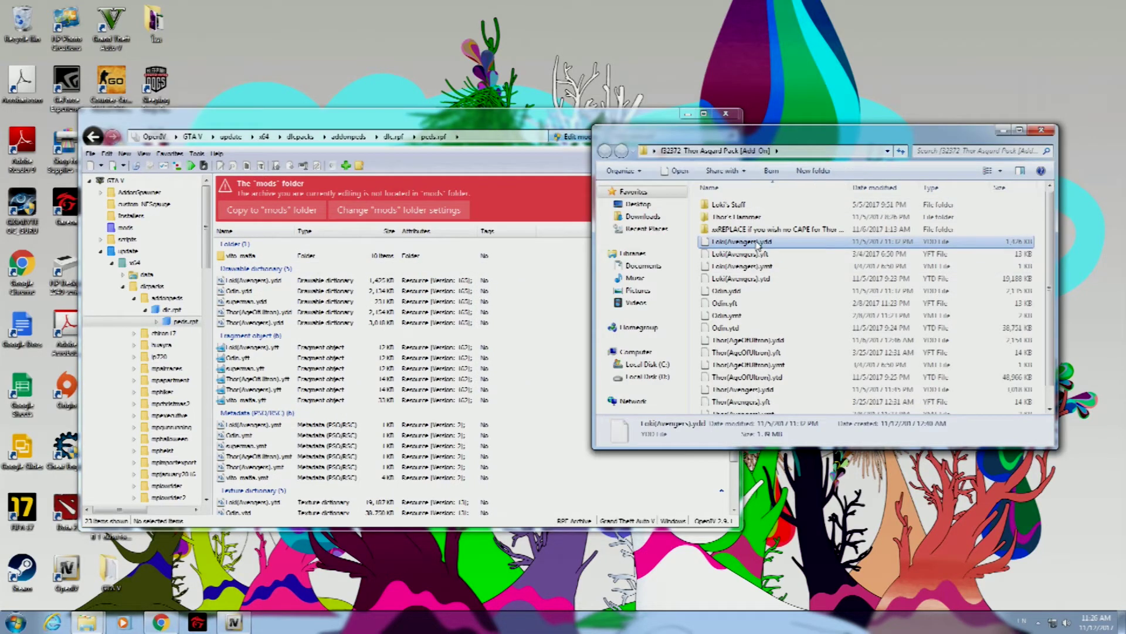
key(ctrl+a)
ctrl+click(748, 206)
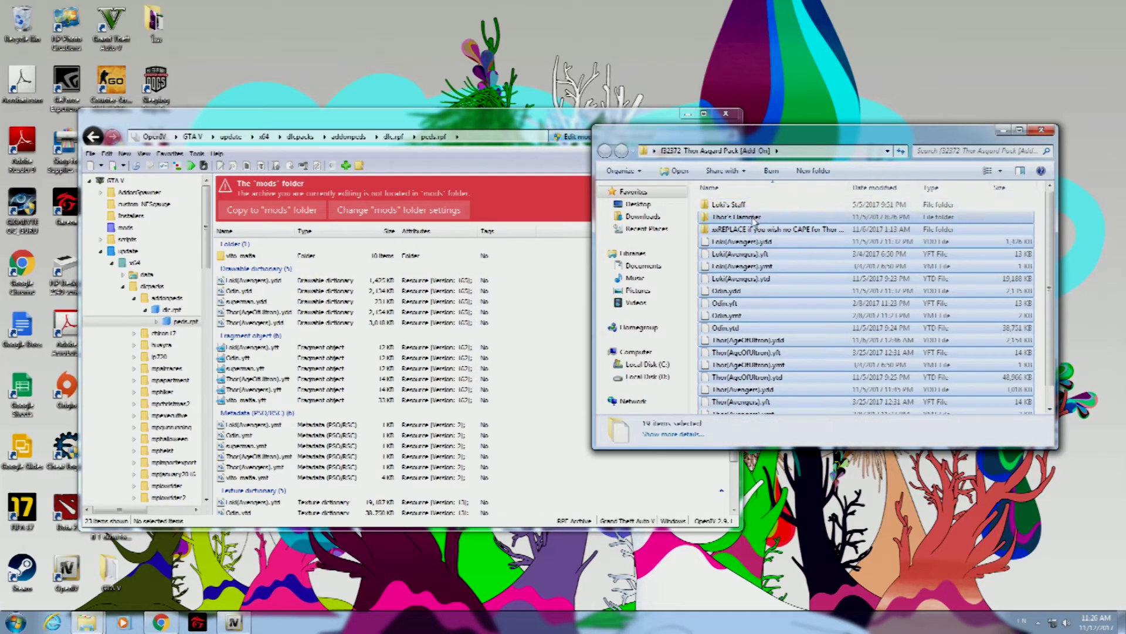
ctrl+click(750, 218)
scroll(776, 302, down, 2)
scroll(775, 335, up, 4)
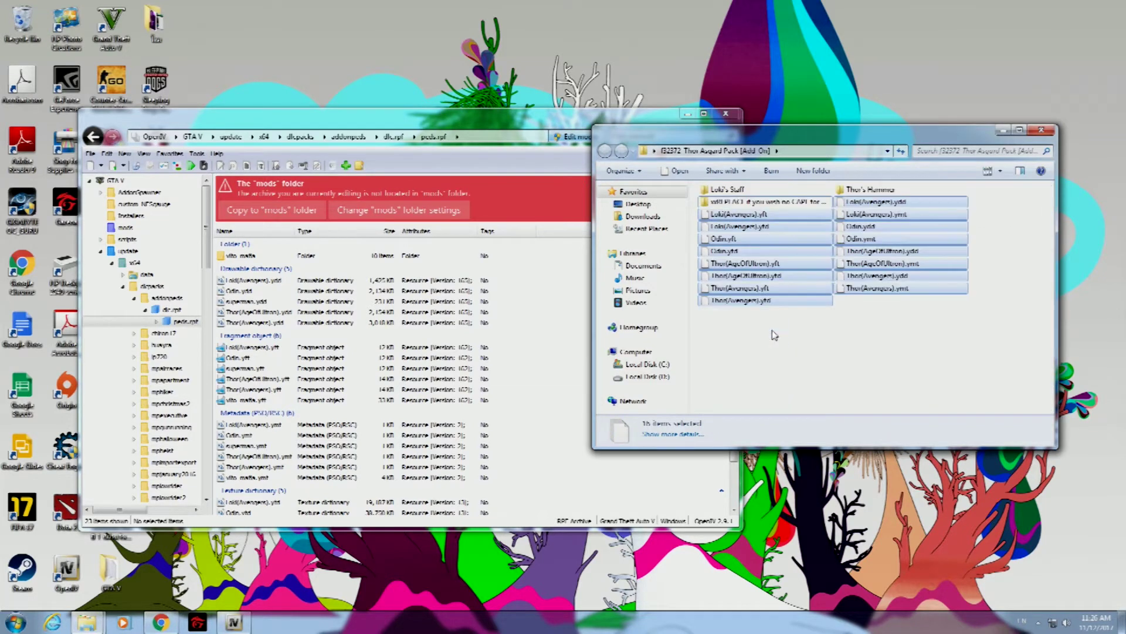
click(805, 357)
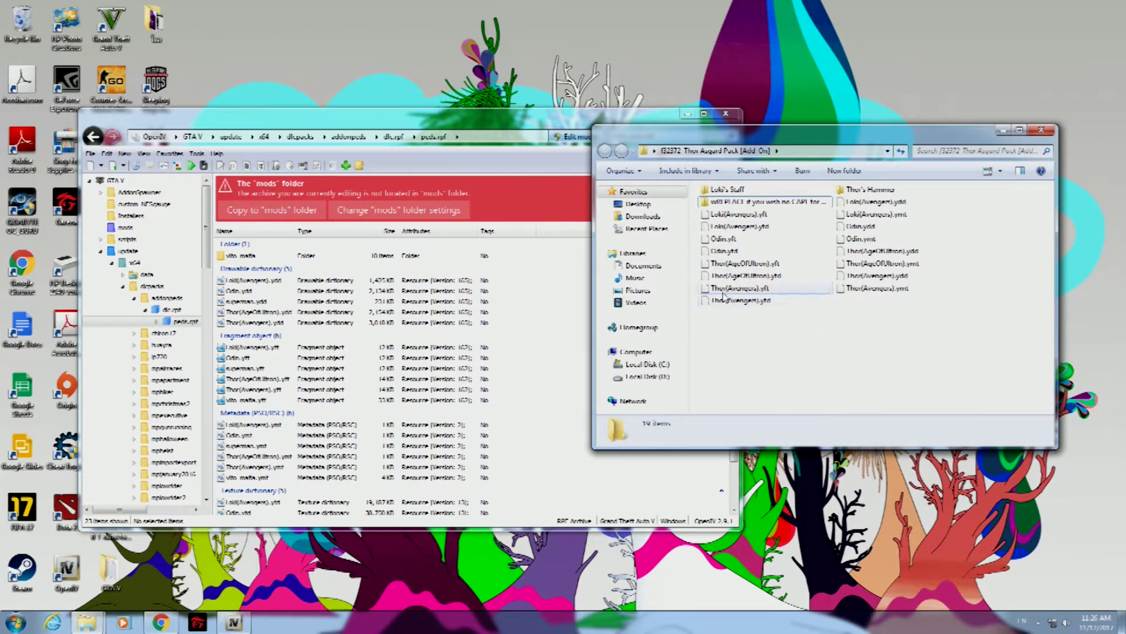
drag(745, 333, 885, 215)
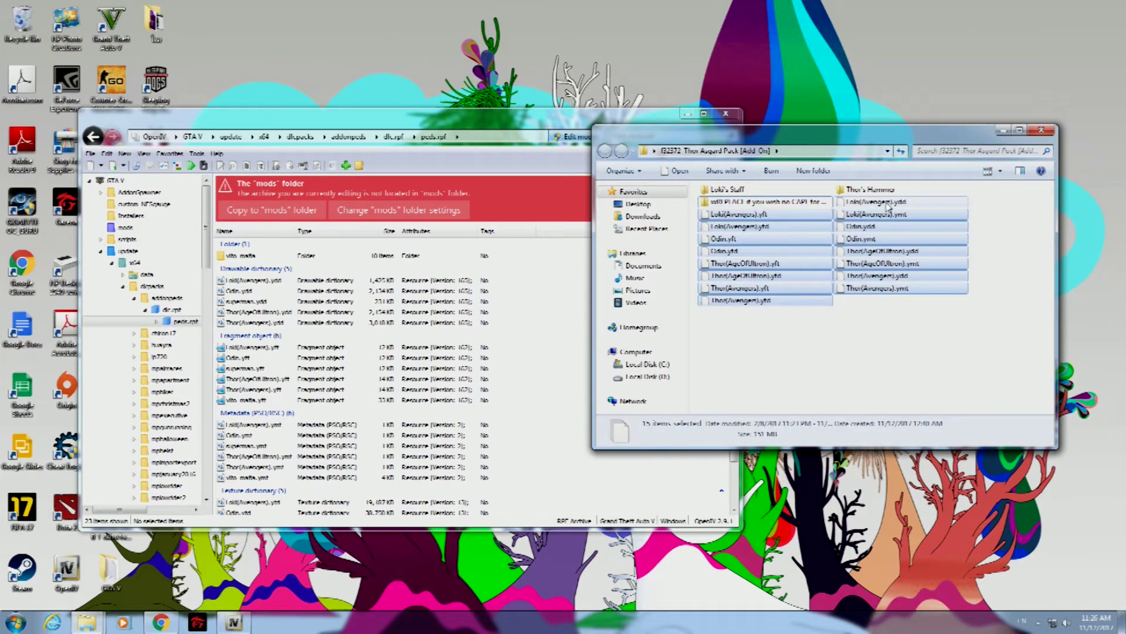
ctrl+click(887, 203)
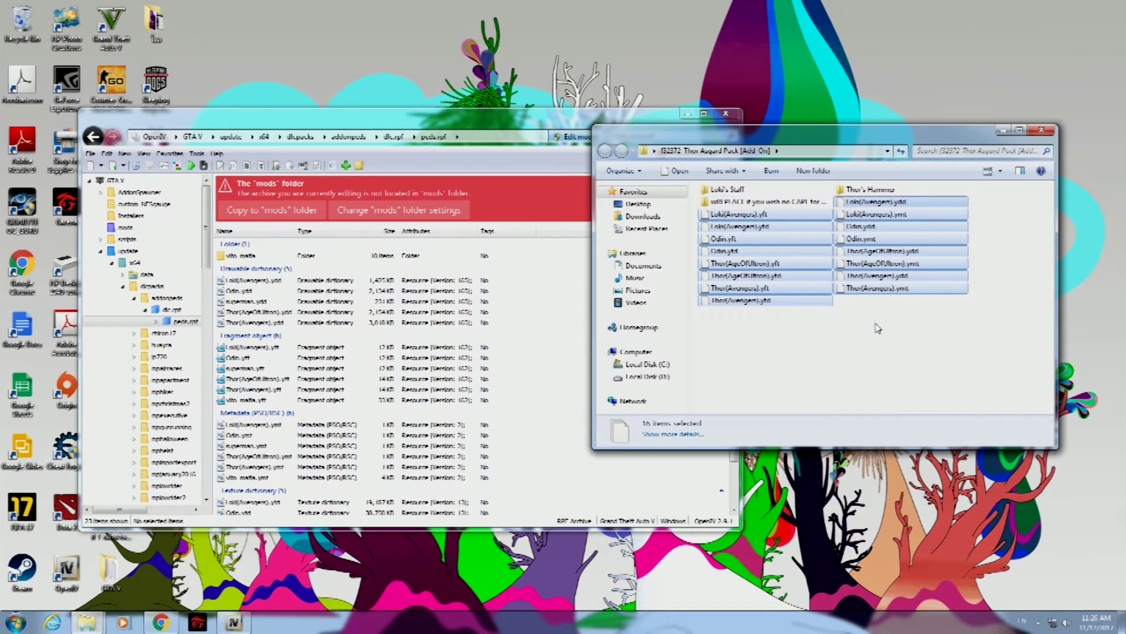
click(929, 351)
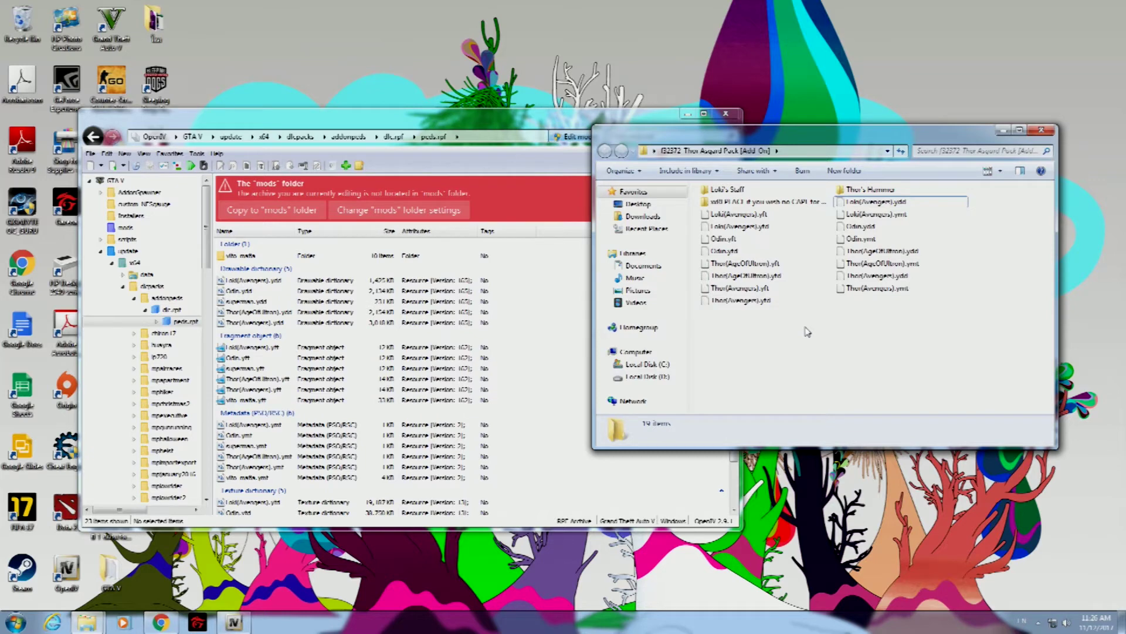
Look at the w_me_knife_01 files in the Loki's Staff folder, return to the pack folder, and close its window
double_click(727, 189)
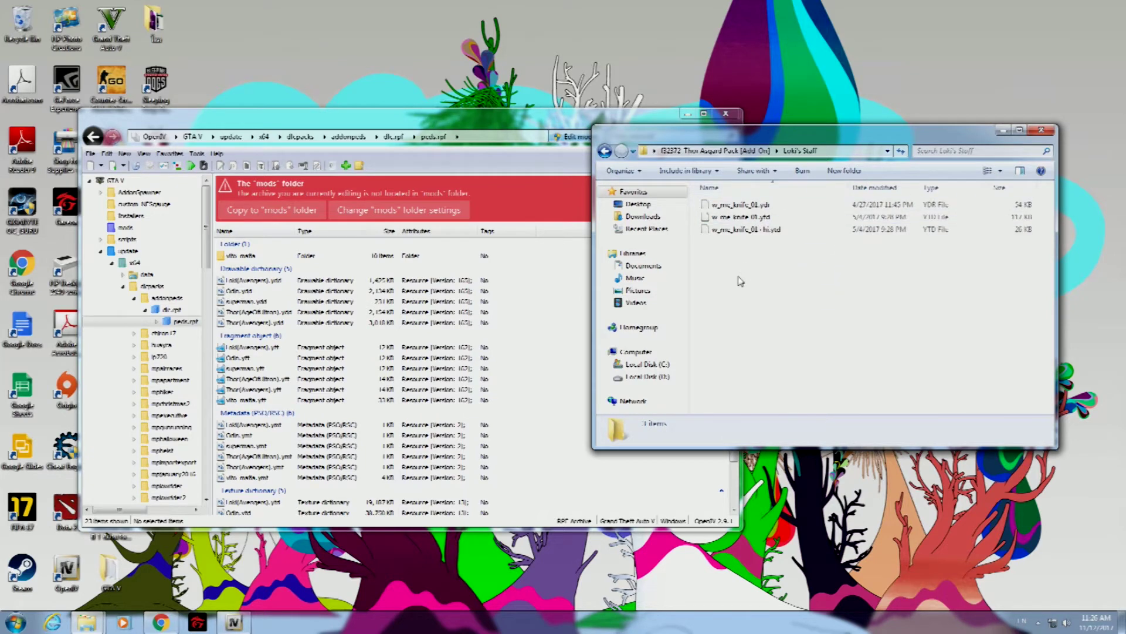
drag(739, 259, 737, 243)
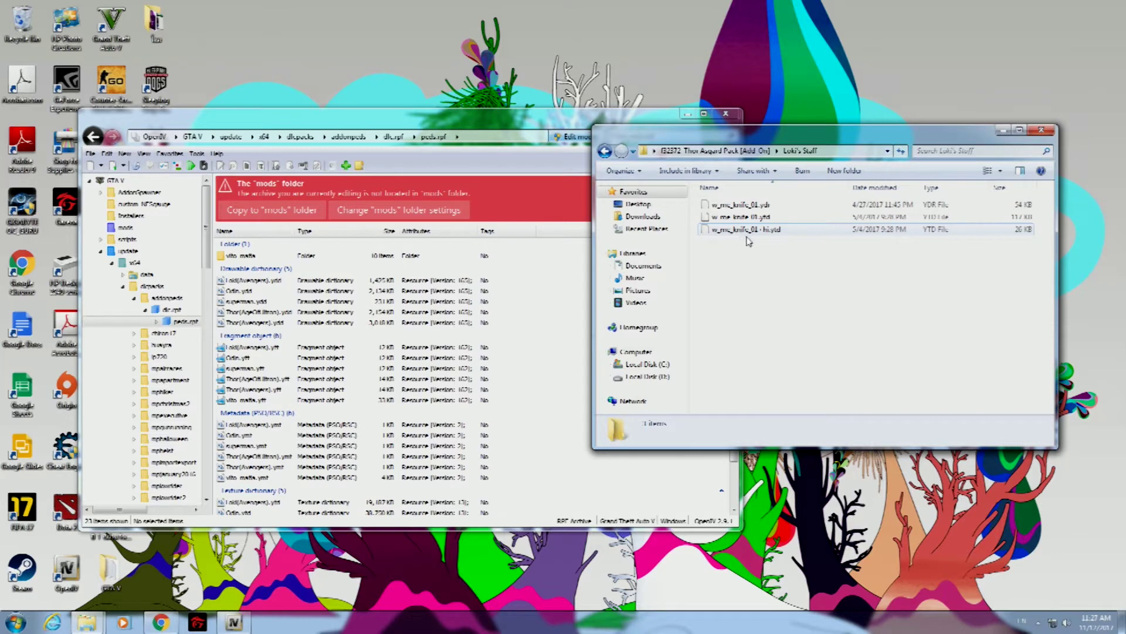
click(610, 151)
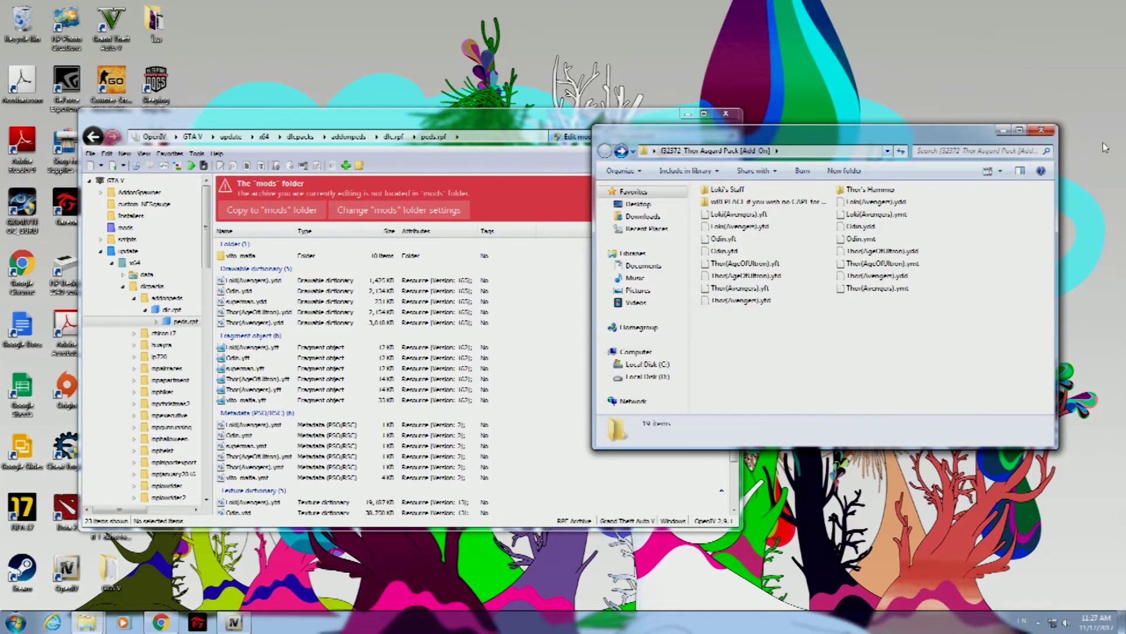
click(1047, 128)
Bring up the AddonPeds 3.0.1 folder and make sure AddonPeds Editor's compatibility properties have Run this program as an administrator enabled
drag(508, 120, 742, 119)
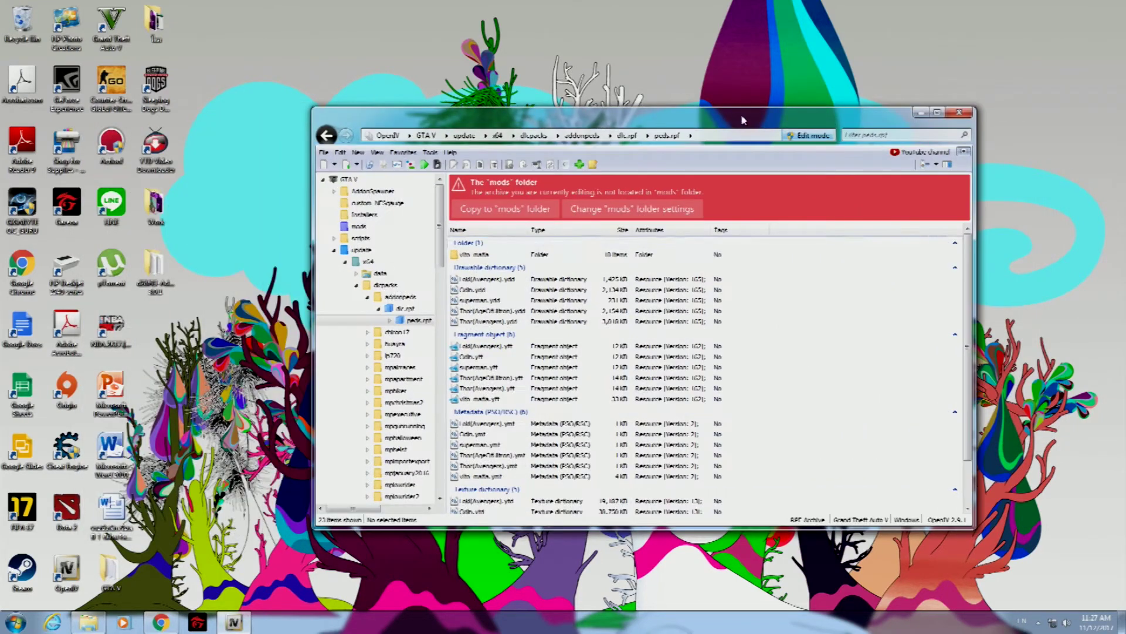
click(88, 622)
right_click(717, 268)
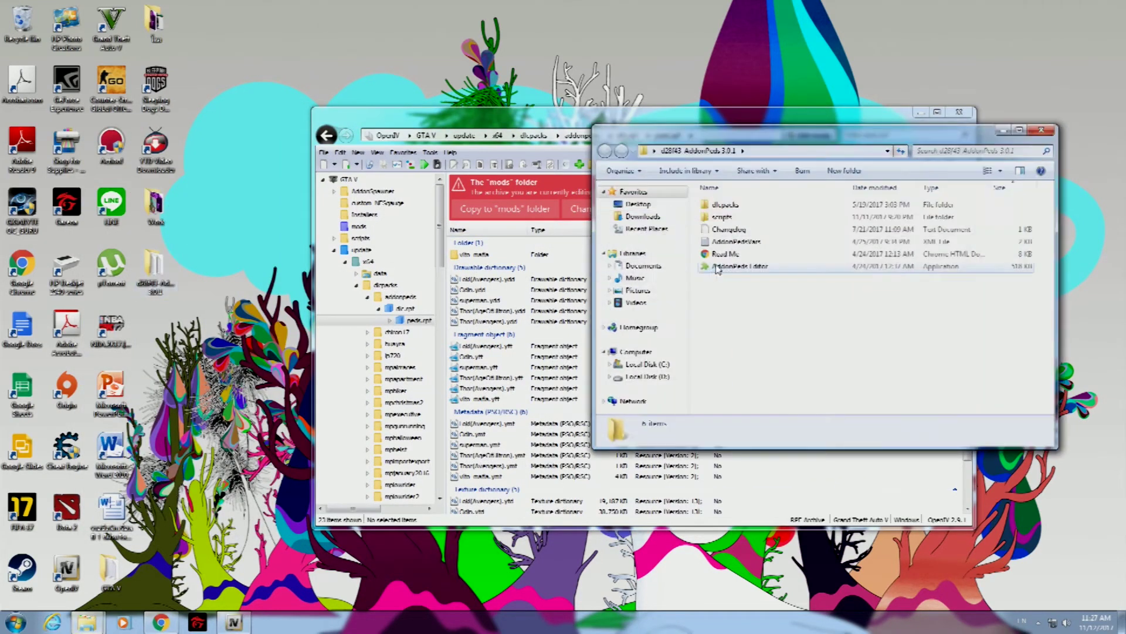
click(717, 269)
right_click(719, 268)
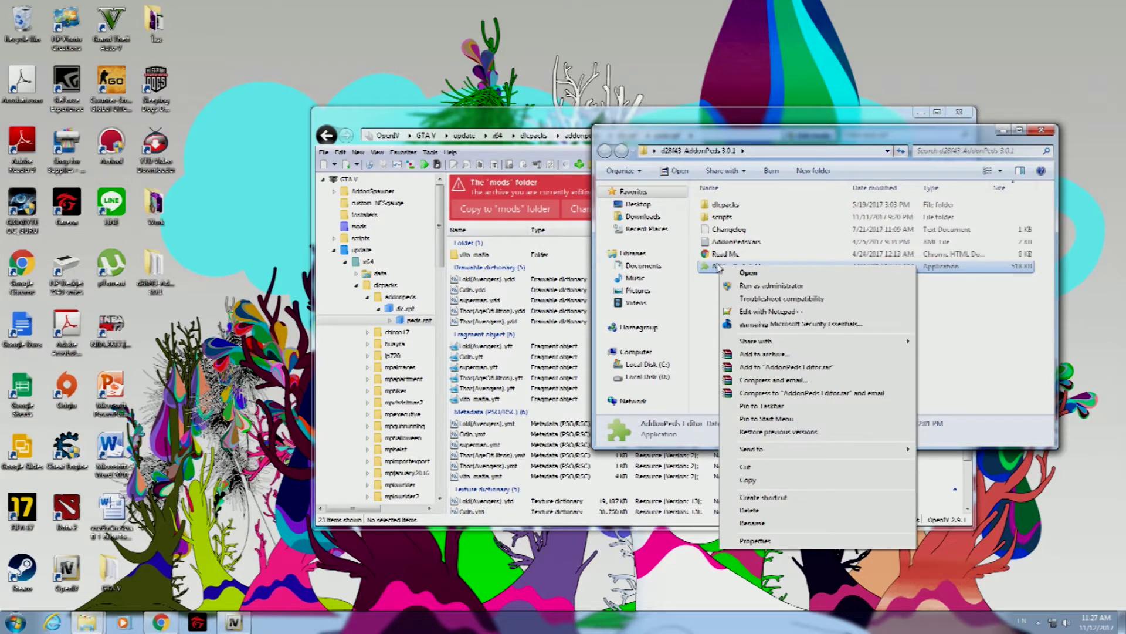
click(756, 540)
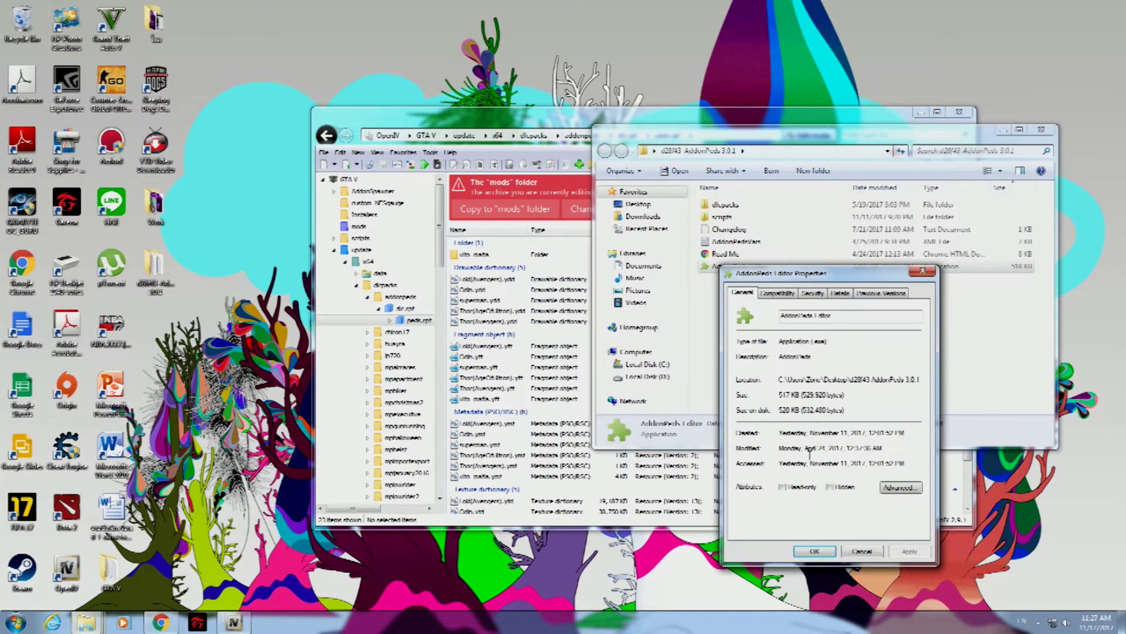
click(779, 292)
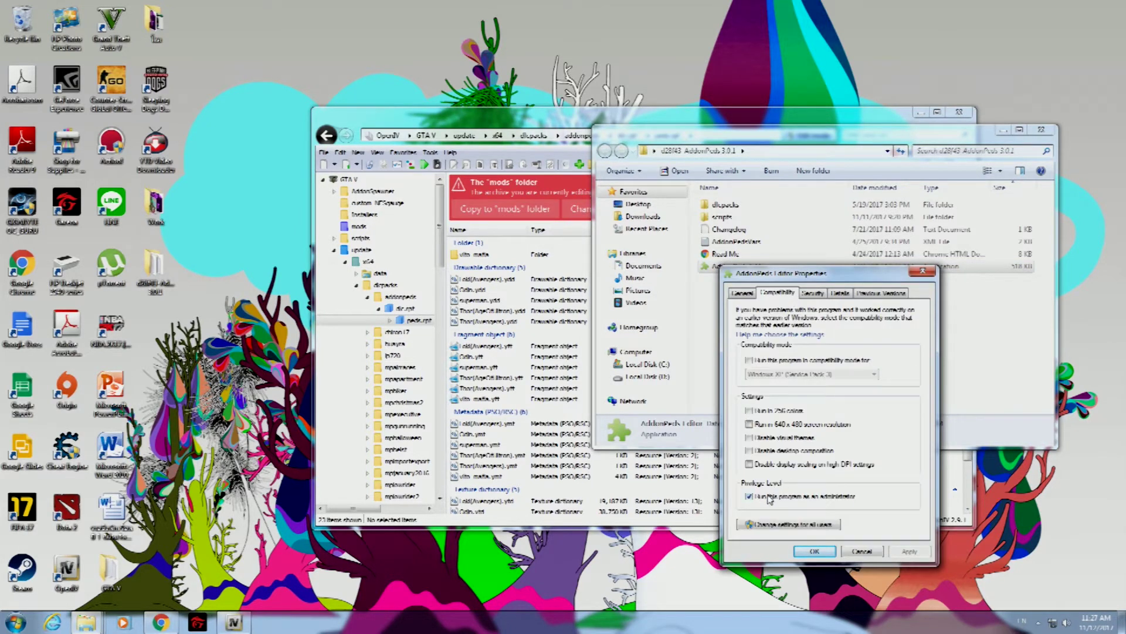
click(813, 551)
Launch AddonPeds Editor, allow it through User Account Control, and arrange its window beside OpenIV
double_click(725, 268)
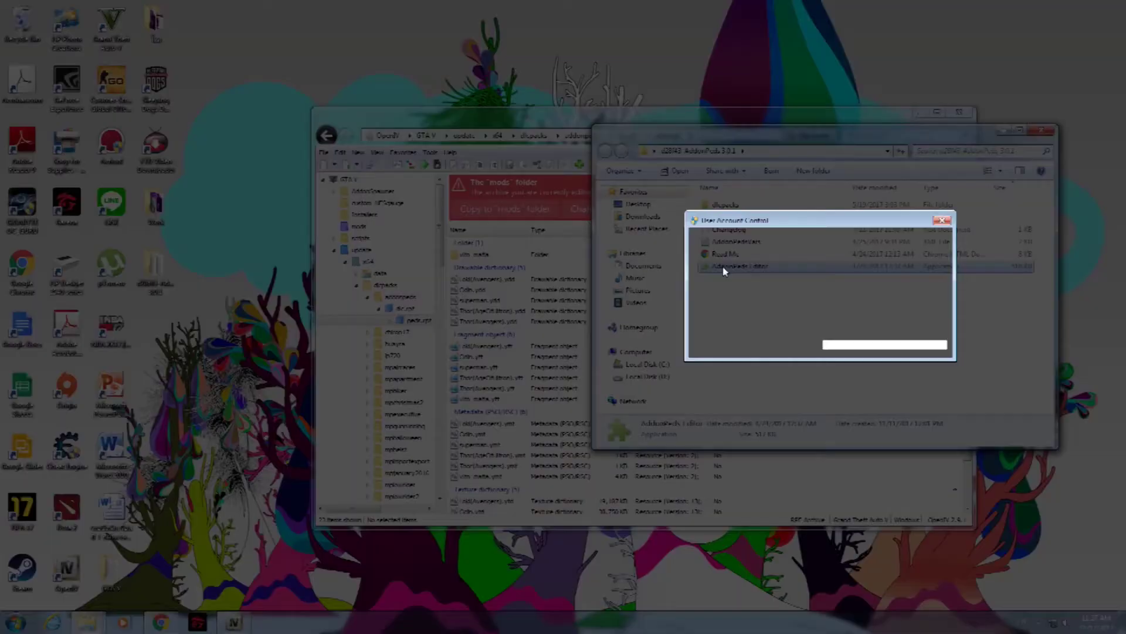
click(858, 319)
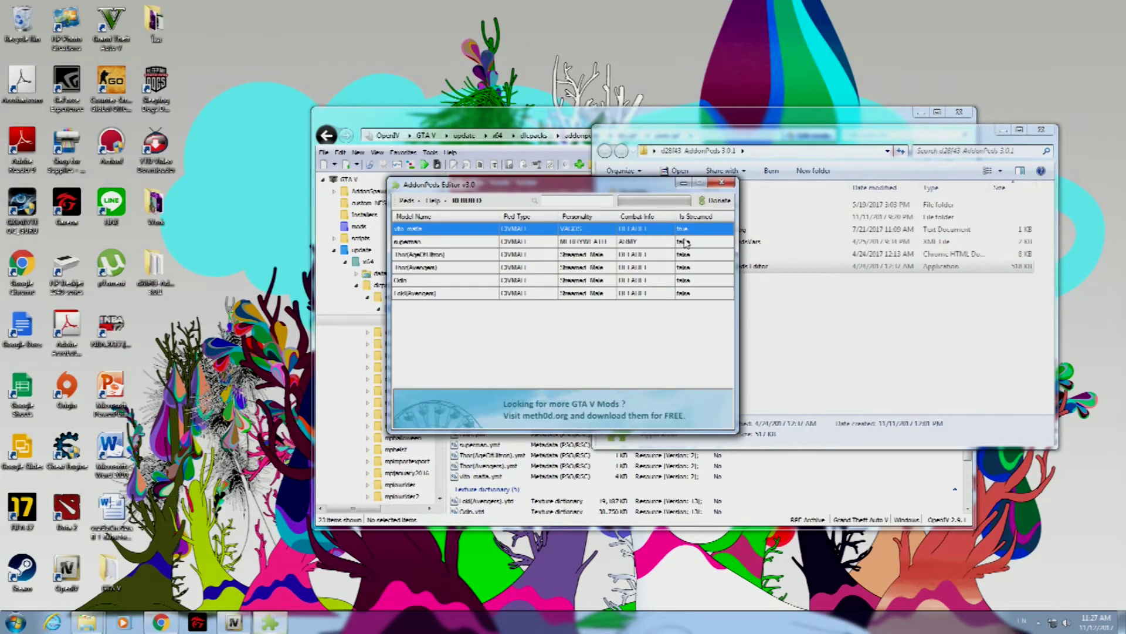
drag(560, 186, 866, 232)
drag(702, 122, 545, 123)
click(837, 127)
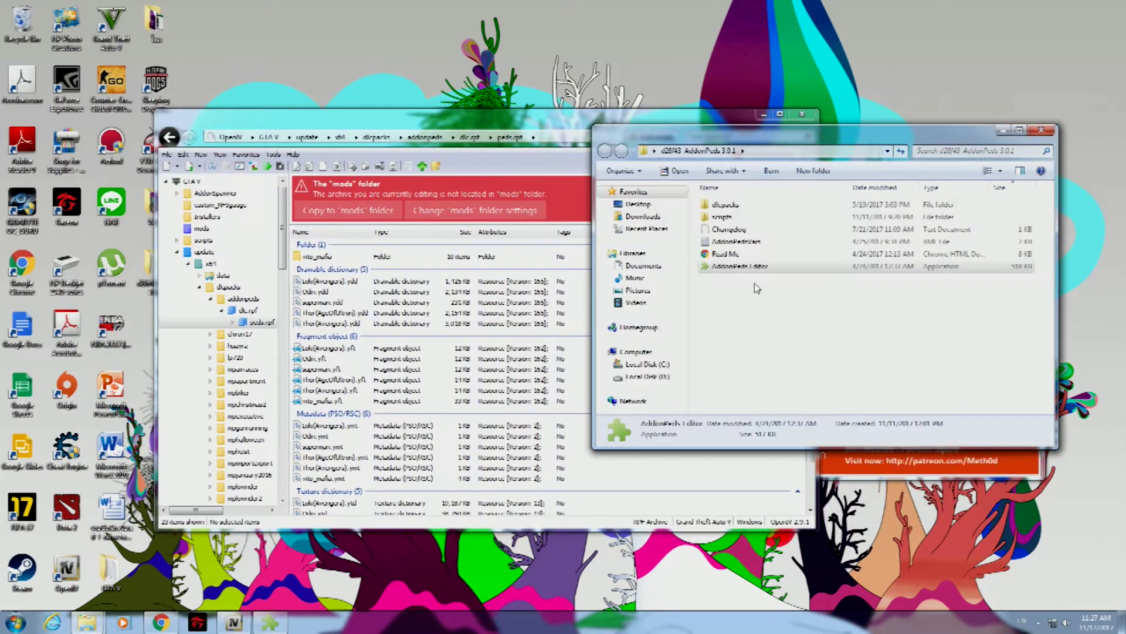
click(890, 474)
drag(744, 234, 750, 236)
Demonstrate the New Ped form by choosing ped type Male and an Is Streamed option, and close it without adding a ped
click(721, 250)
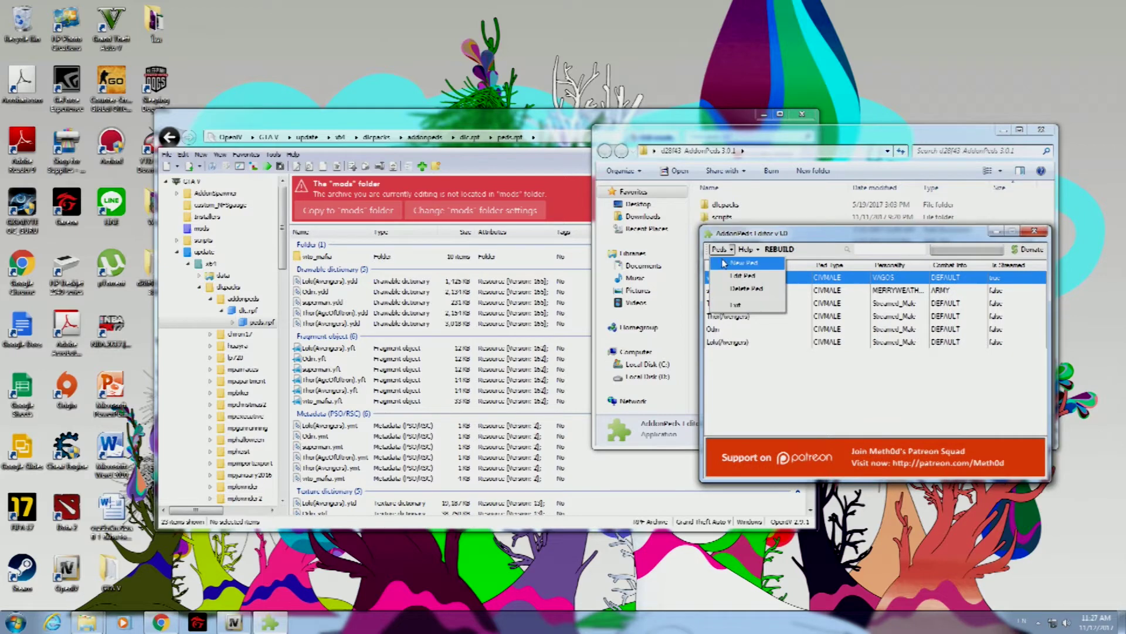
click(725, 264)
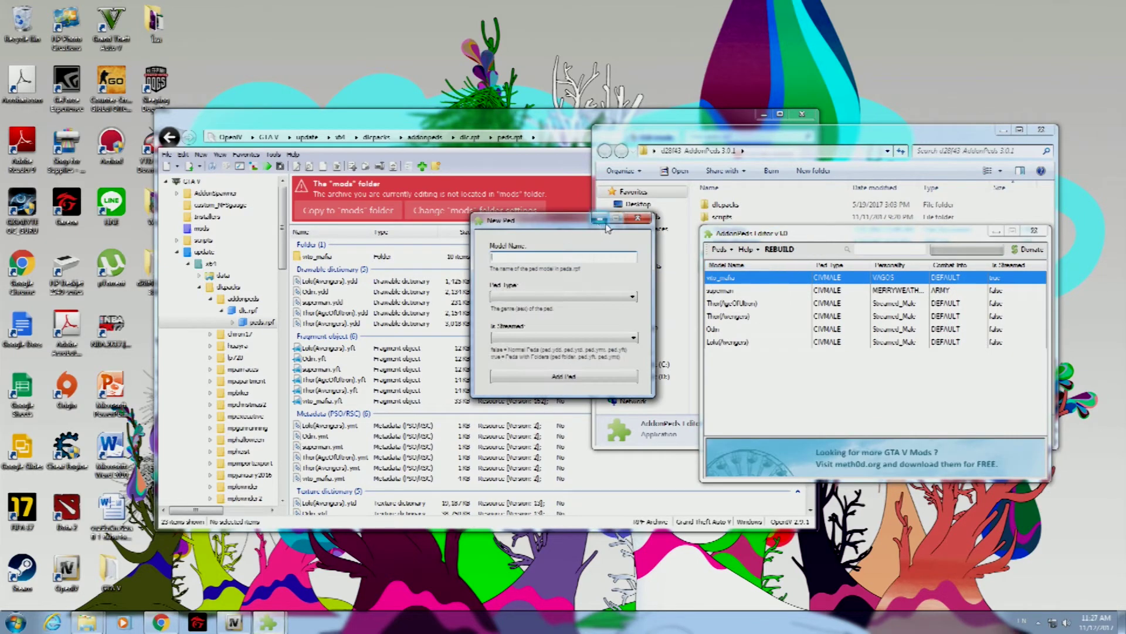
drag(587, 221, 822, 220)
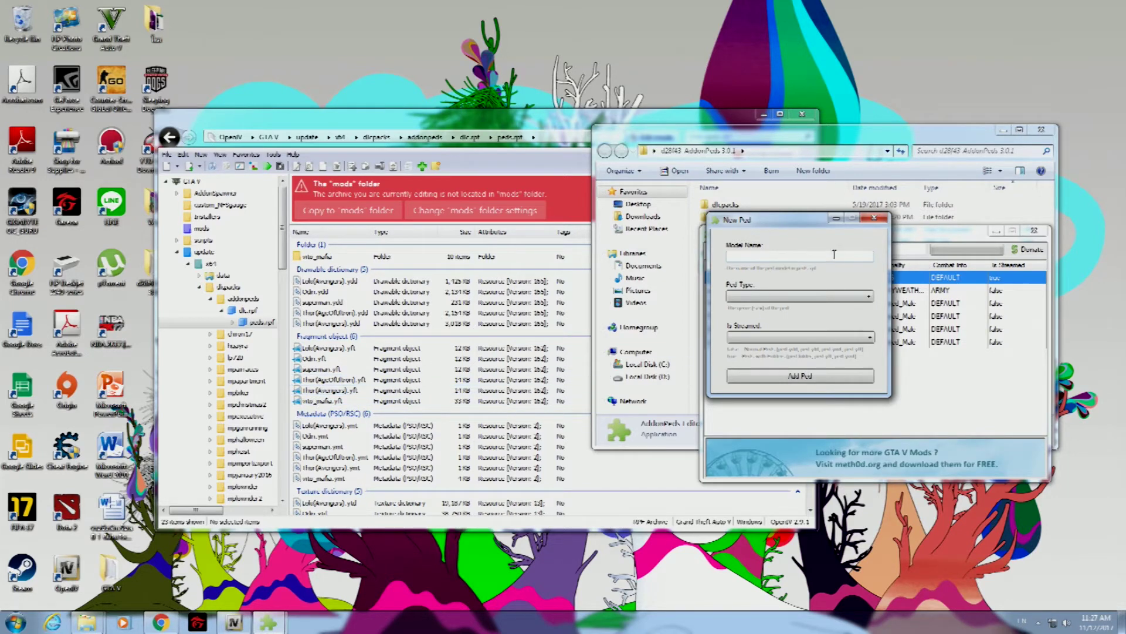
click(789, 296)
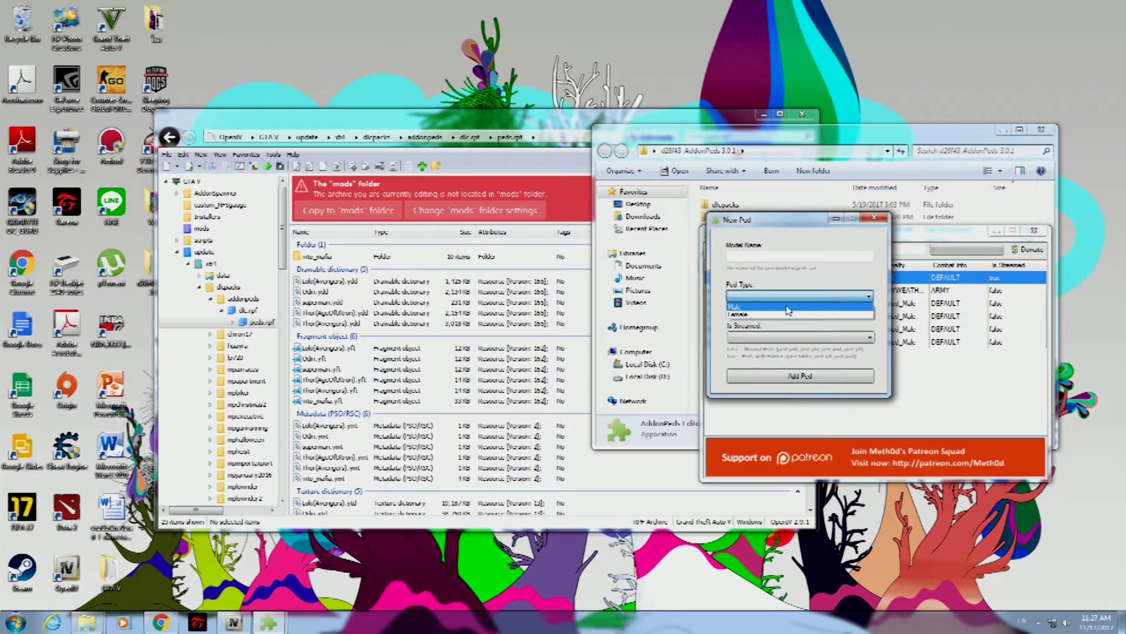
click(789, 306)
click(782, 337)
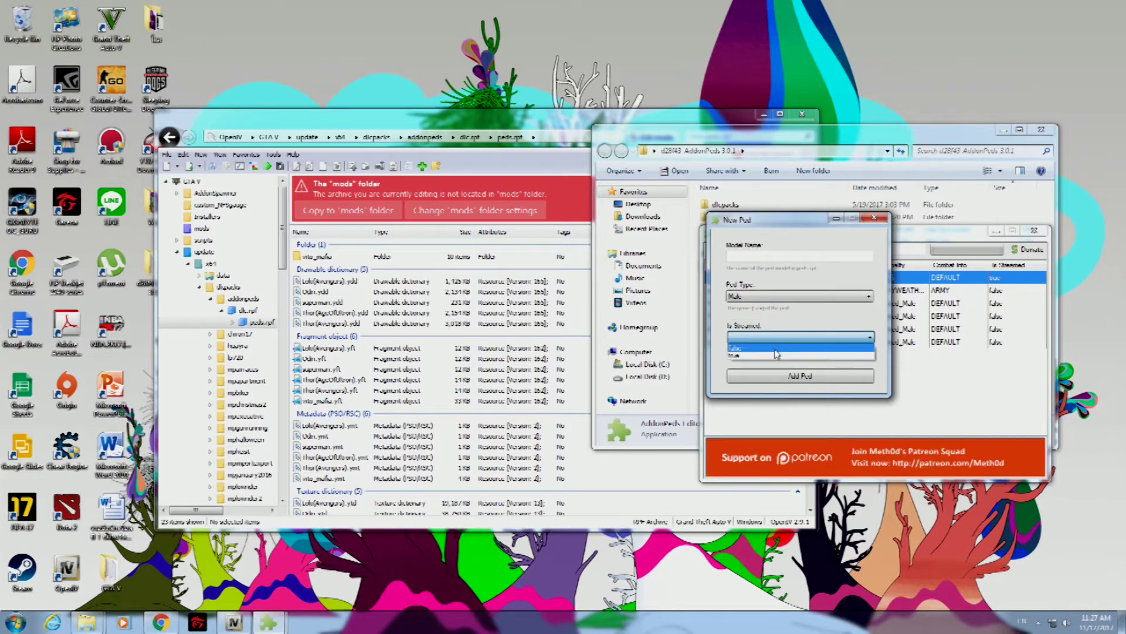
click(780, 354)
click(874, 217)
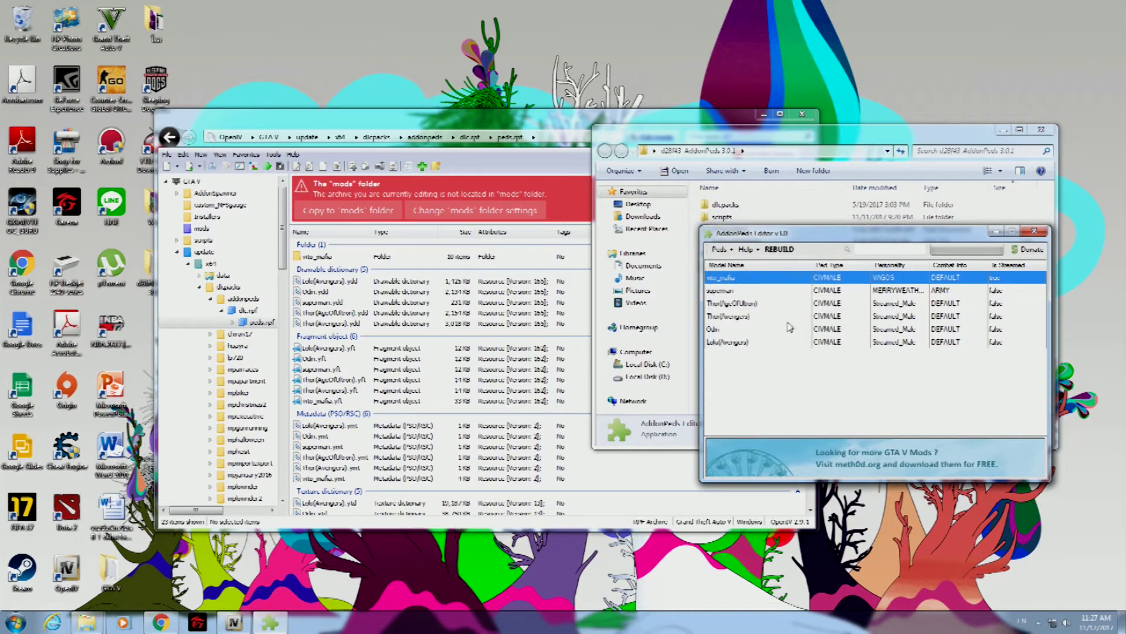
Go through the ped list down to Loki(Avengers), rebuild the add-on peds, and dismiss the completion message
key(Down)
key(Down)
key(Down)
key(Down)
key(Down)
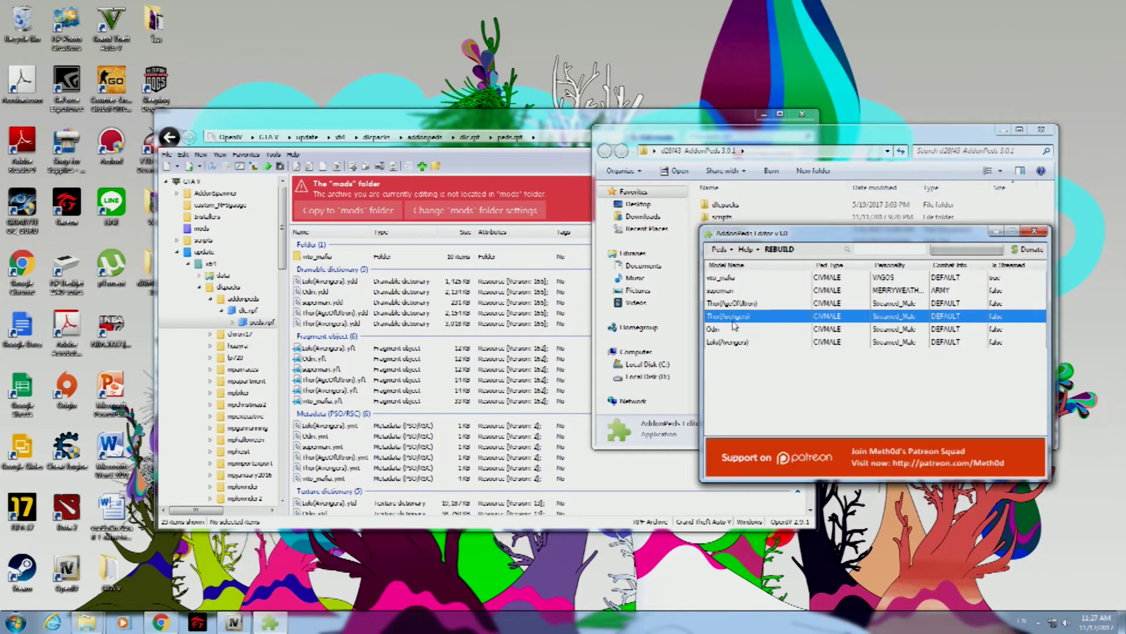
click(779, 249)
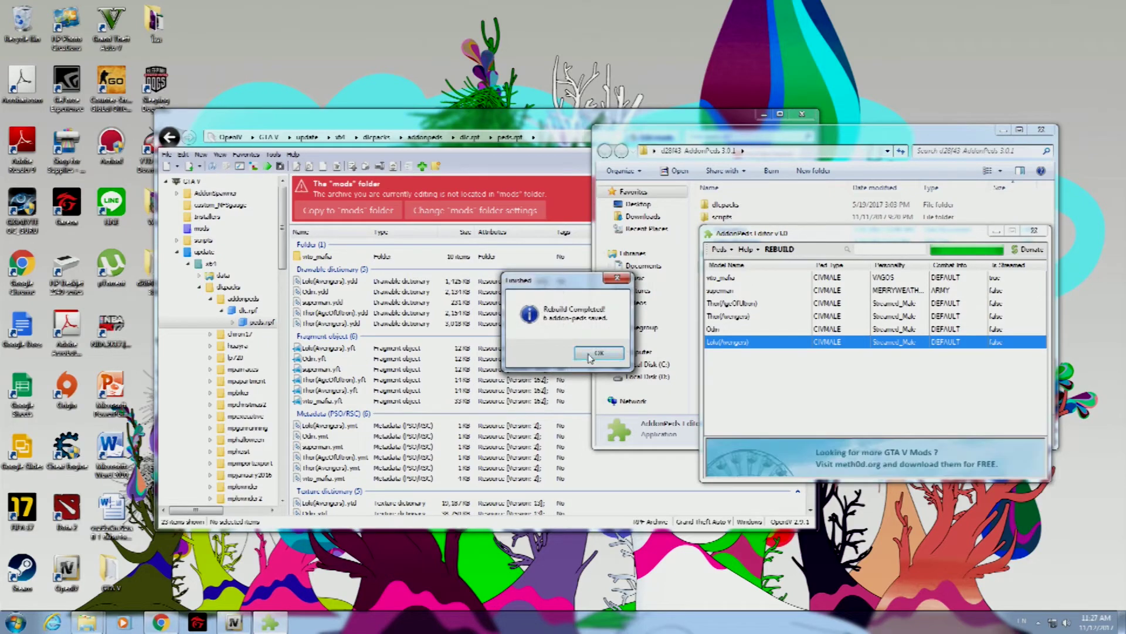
click(598, 353)
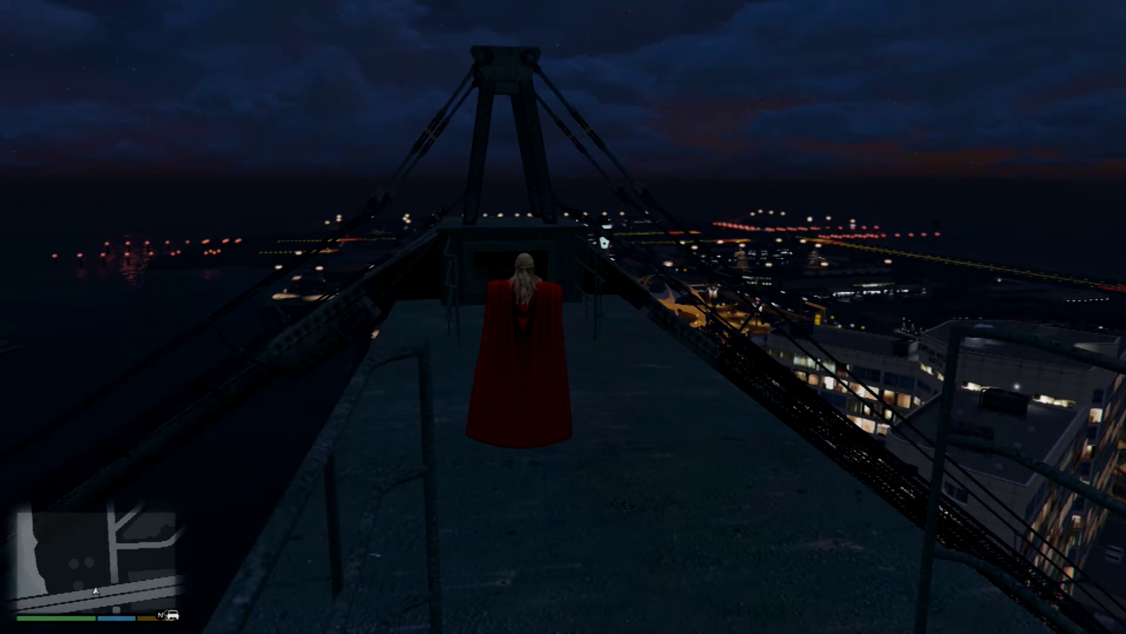
In Grand Theft Auto V, open the Ped Selector's Addon Peds list, change the player model to Thor(AgeOfUltron), and close the menu
key(F5)
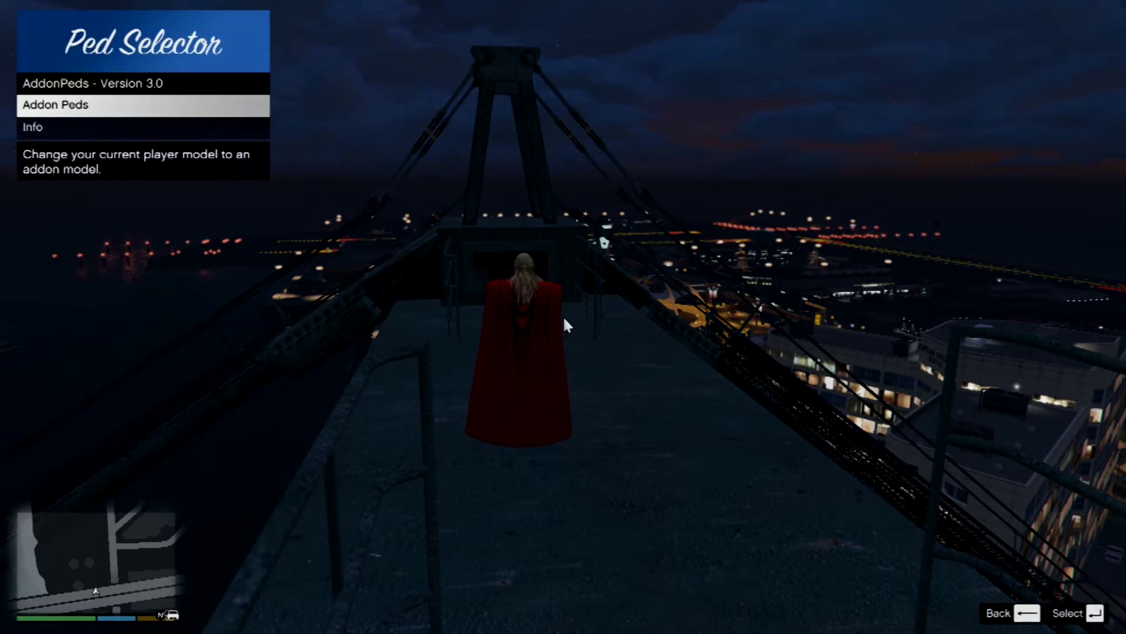
key(Return)
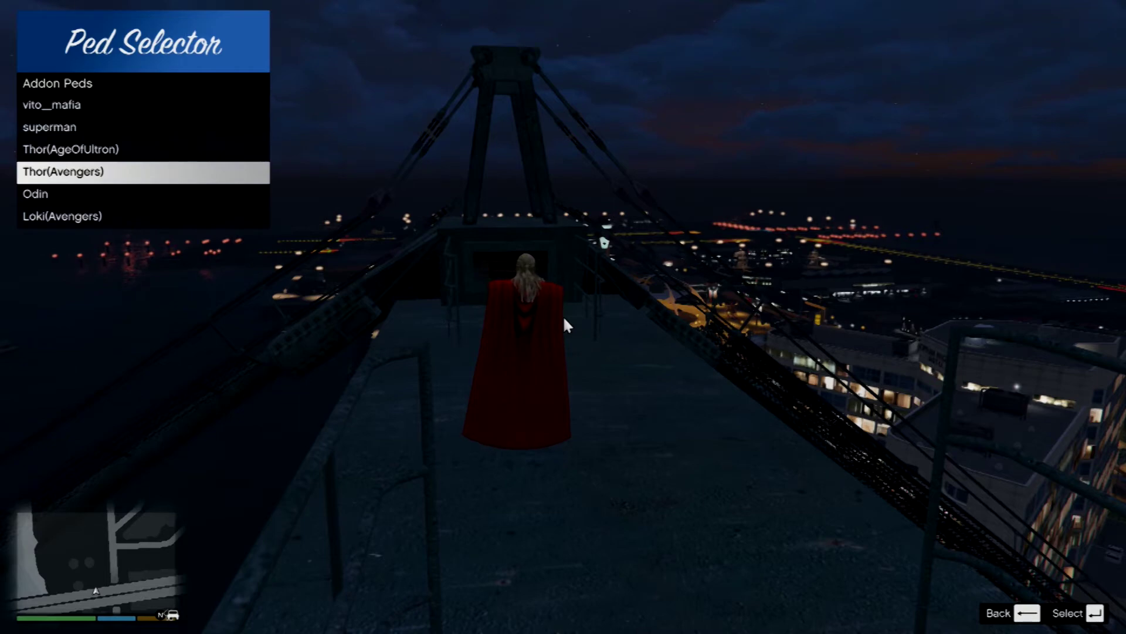
key(Down)
key(Down)
key(Up)
key(Up)
key(Up)
key(Up)
key(Down)
key(Return)
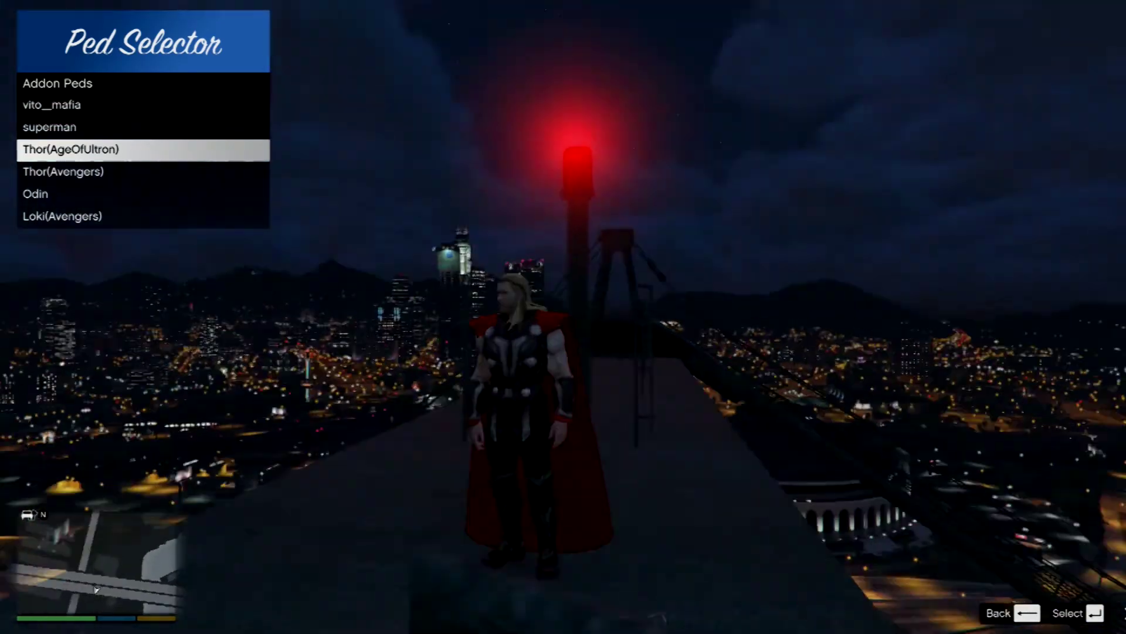
key(Down)
key(BackSpace)
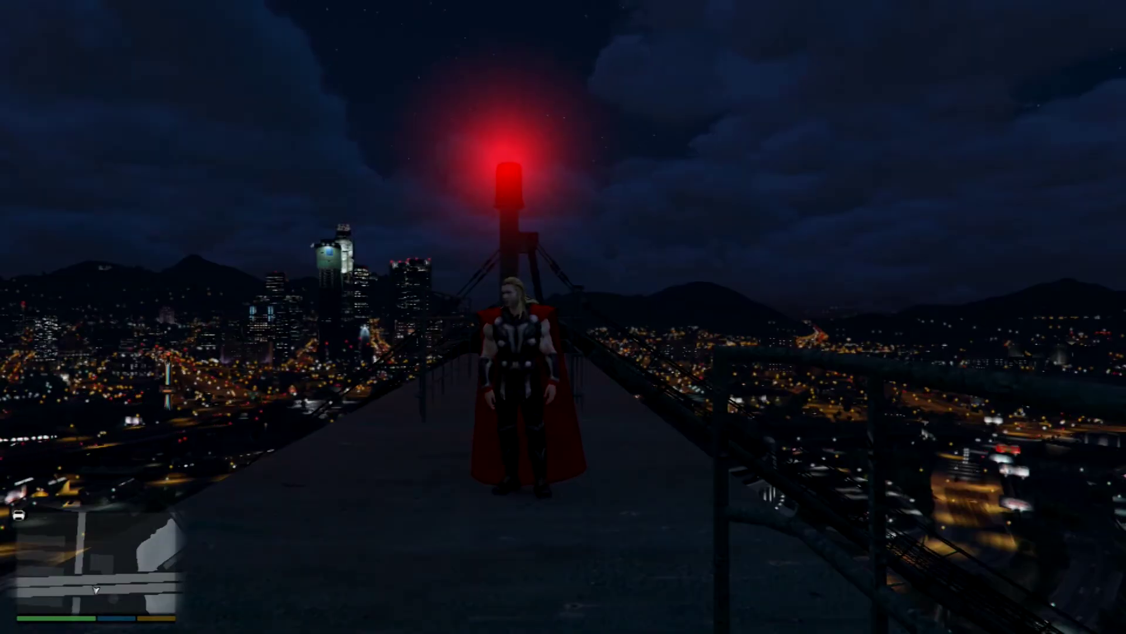
Change the player model to Thor(Avengers) from the Ped Selector's Addon Peds list and close the menu
key(F5)
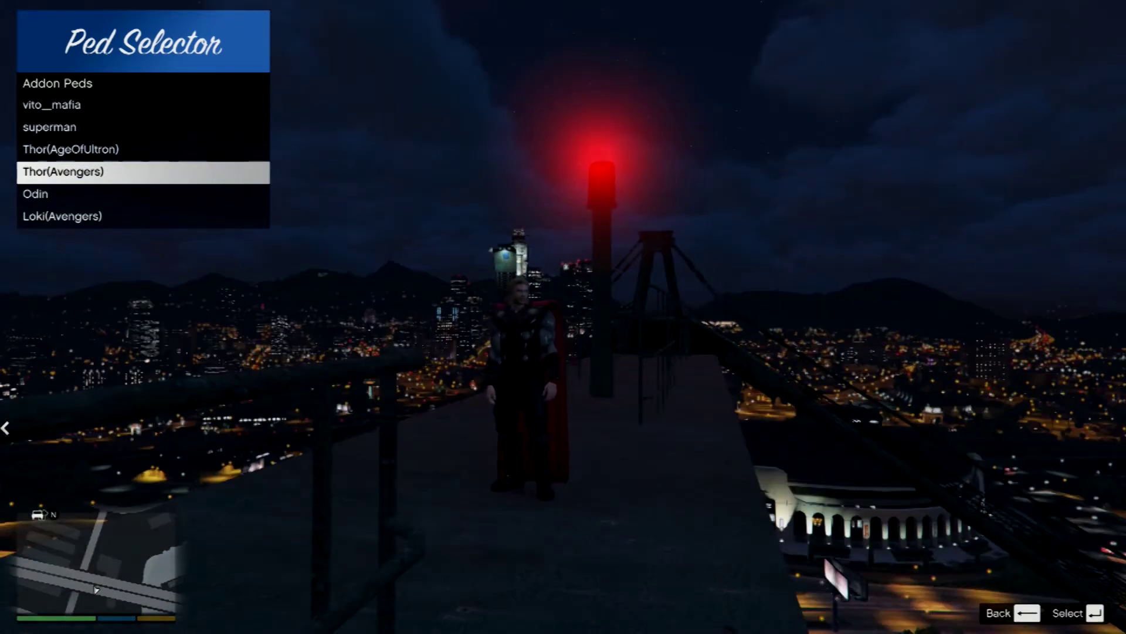
key(Down)
key(BackSpace)
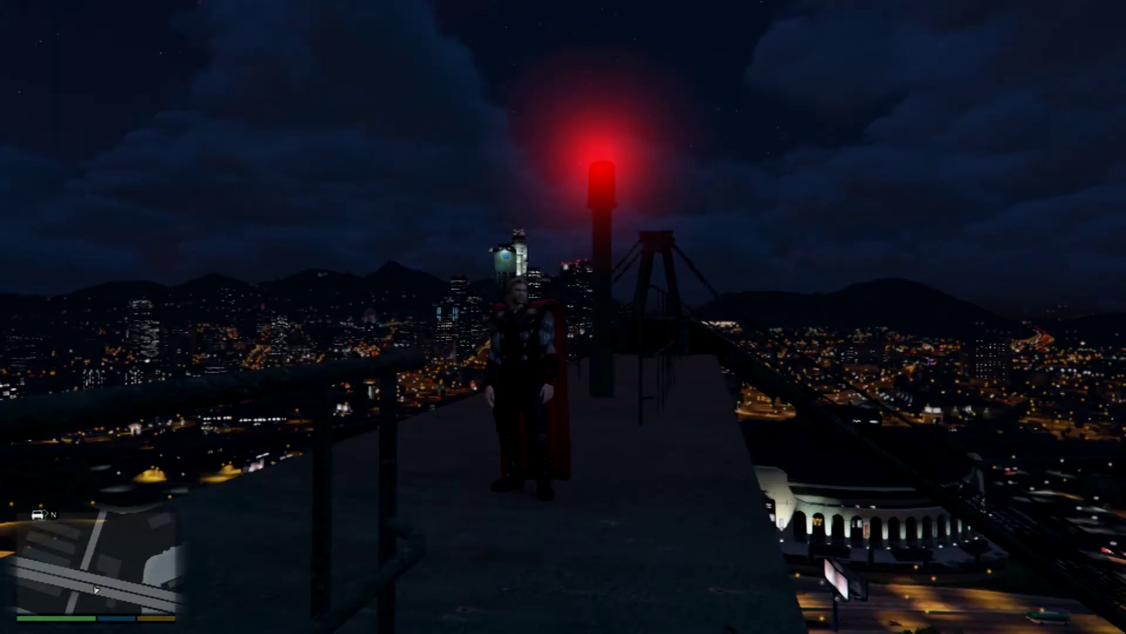
Reopen the Addon Peds list, switch the player model to Odin, and browse the neighbouring Thor entries
key(F5)
key(Return)
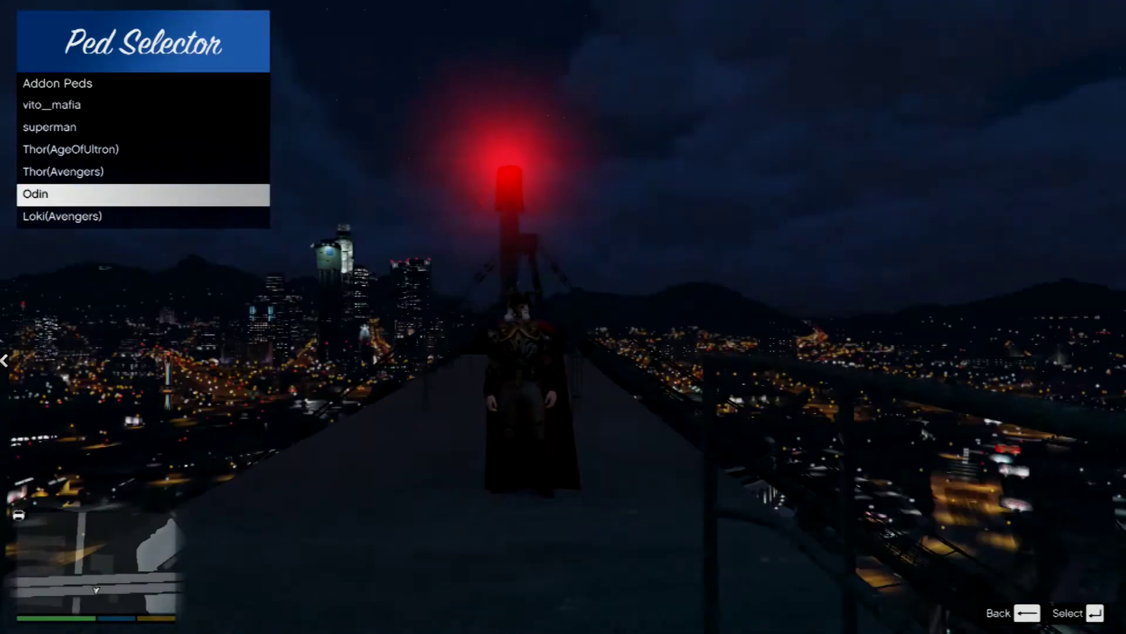
key(Up)
key(Up)
key(Down)
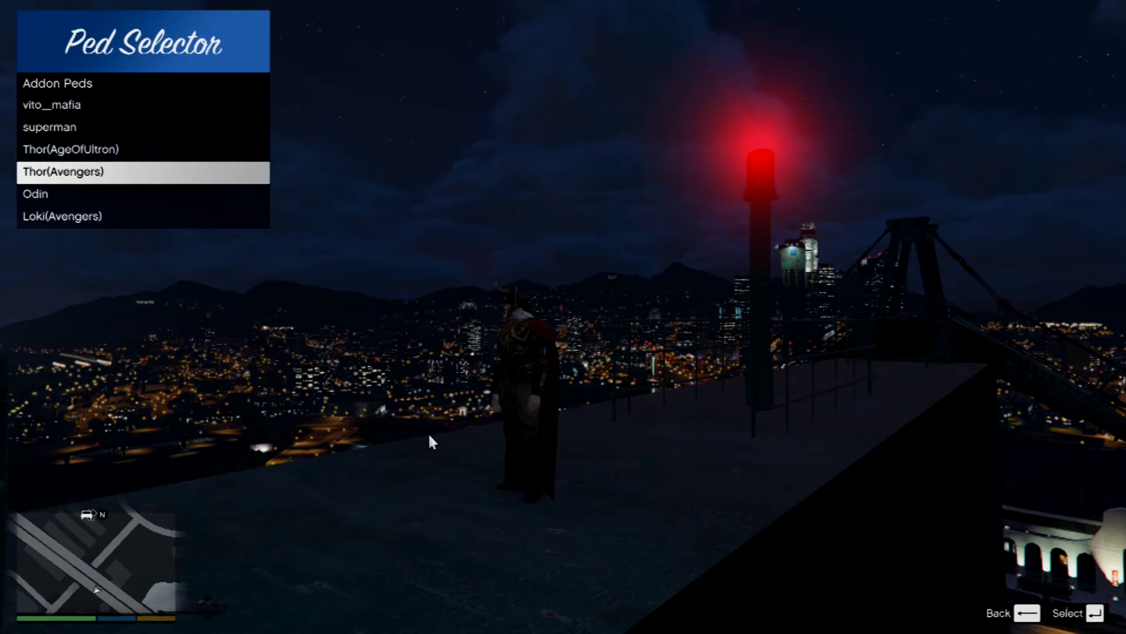
Change the player model to Loki(Avengers) in the Addon Peds list and exit the Ped Selector
key(Down)
key(Down)
key(BackSpace)
key(F5)
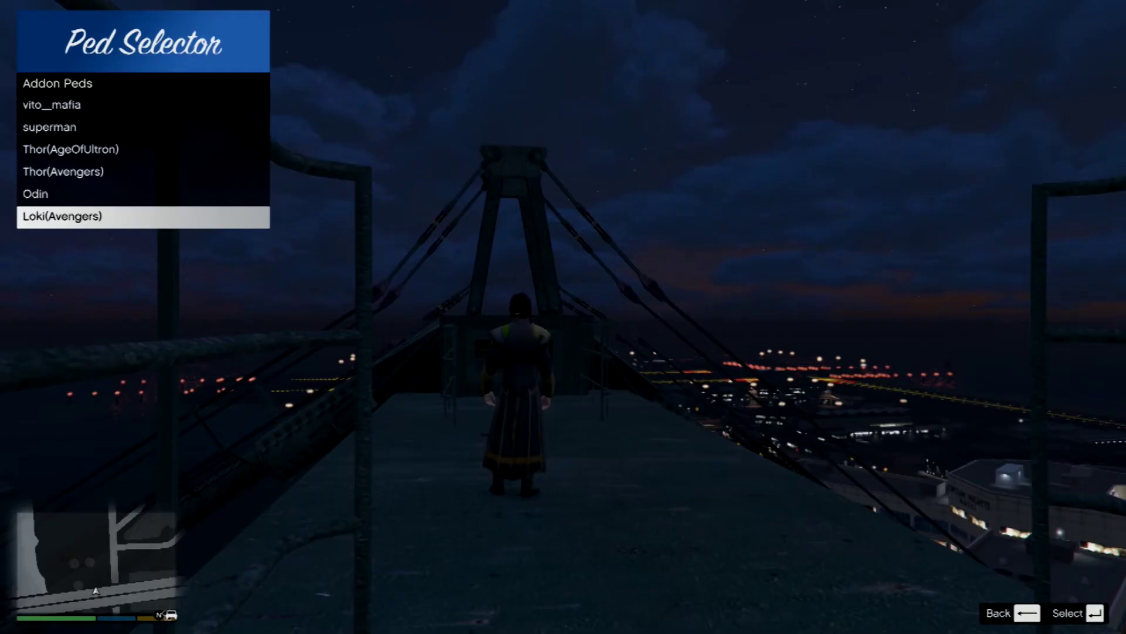
key(Return)
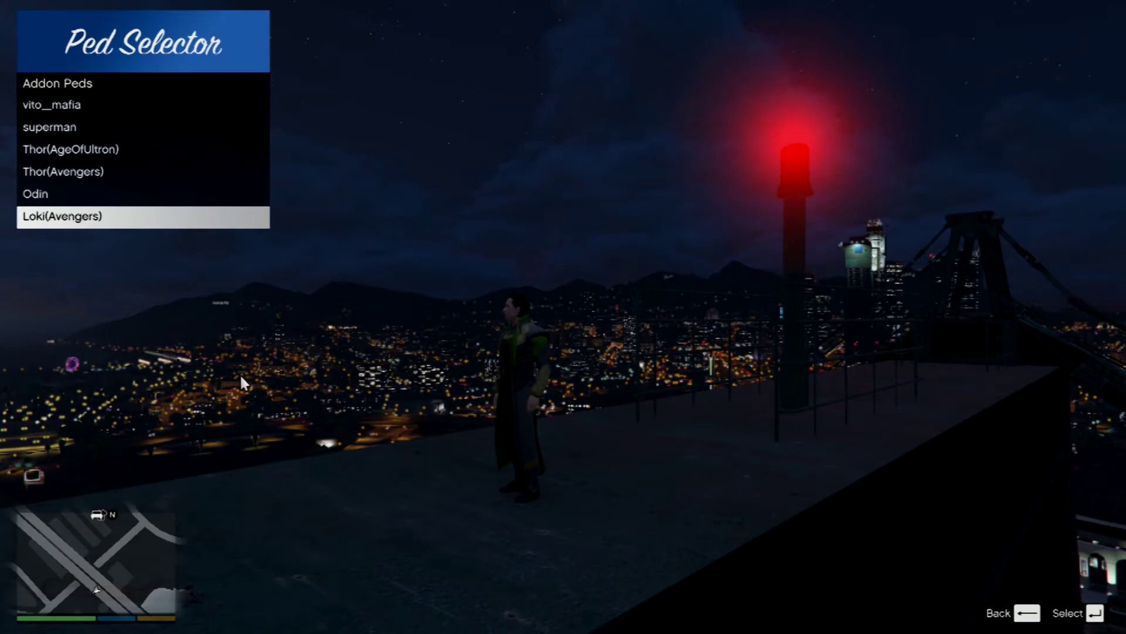
key(BackSpace)
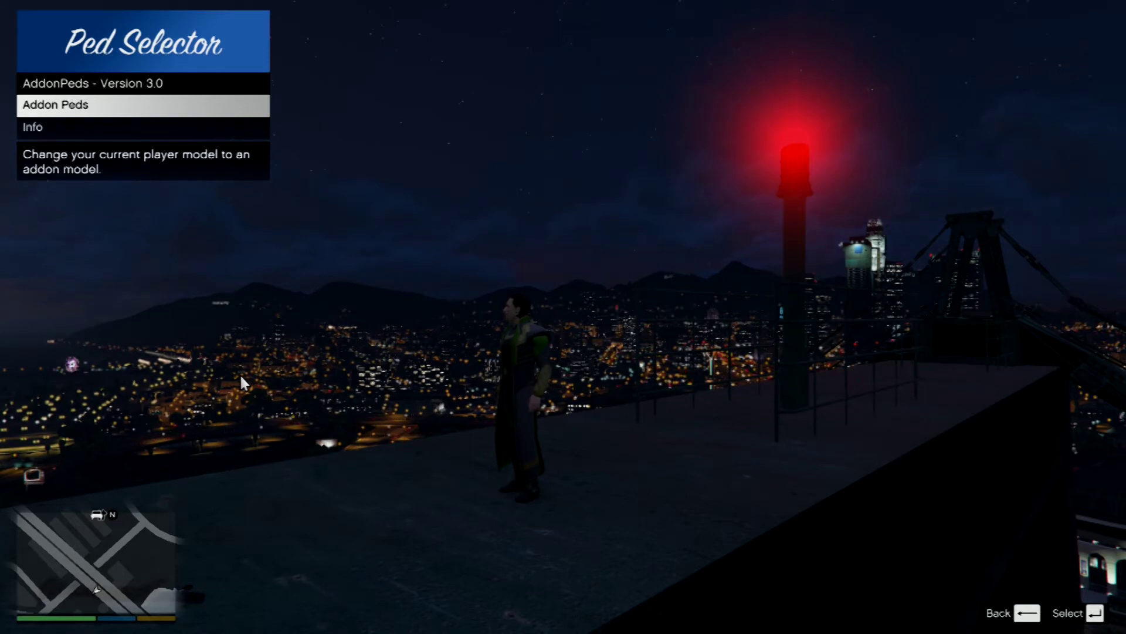
key(BackSpace)
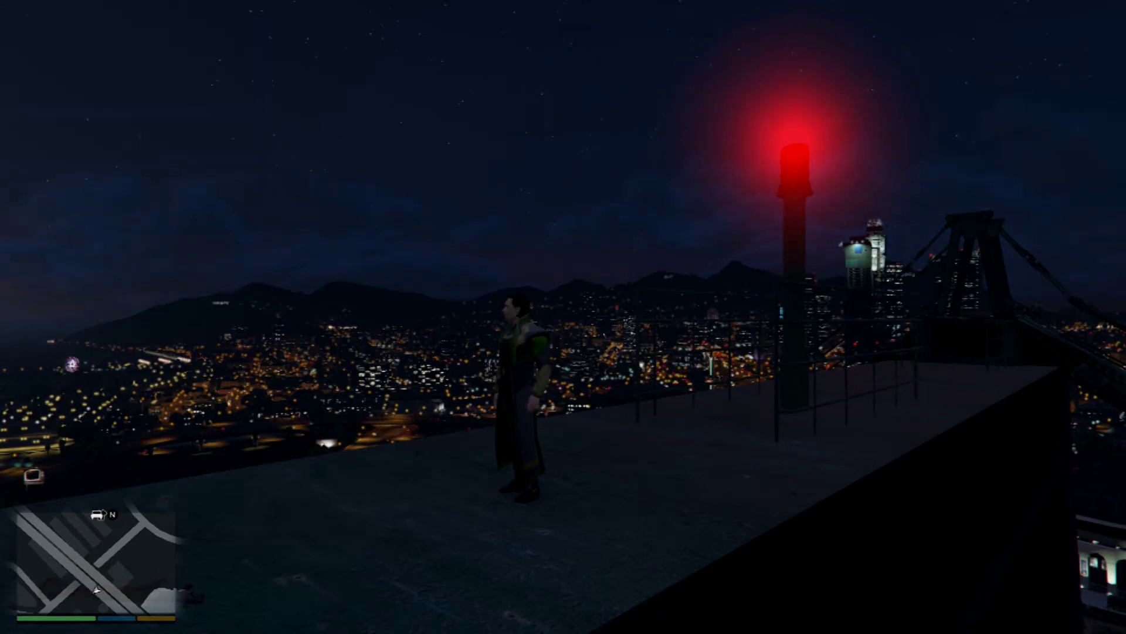
Check the character's weapons and add every weapon with Give All Weapons in the trainer's Weapon Options
key(Tab)
key(F4)
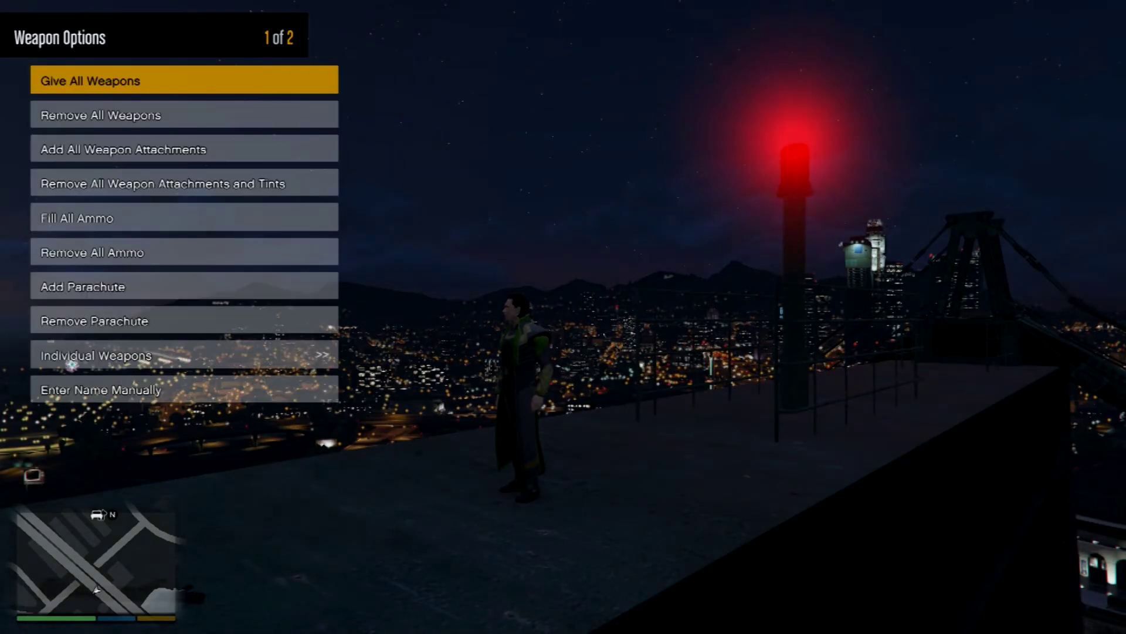
key(Return)
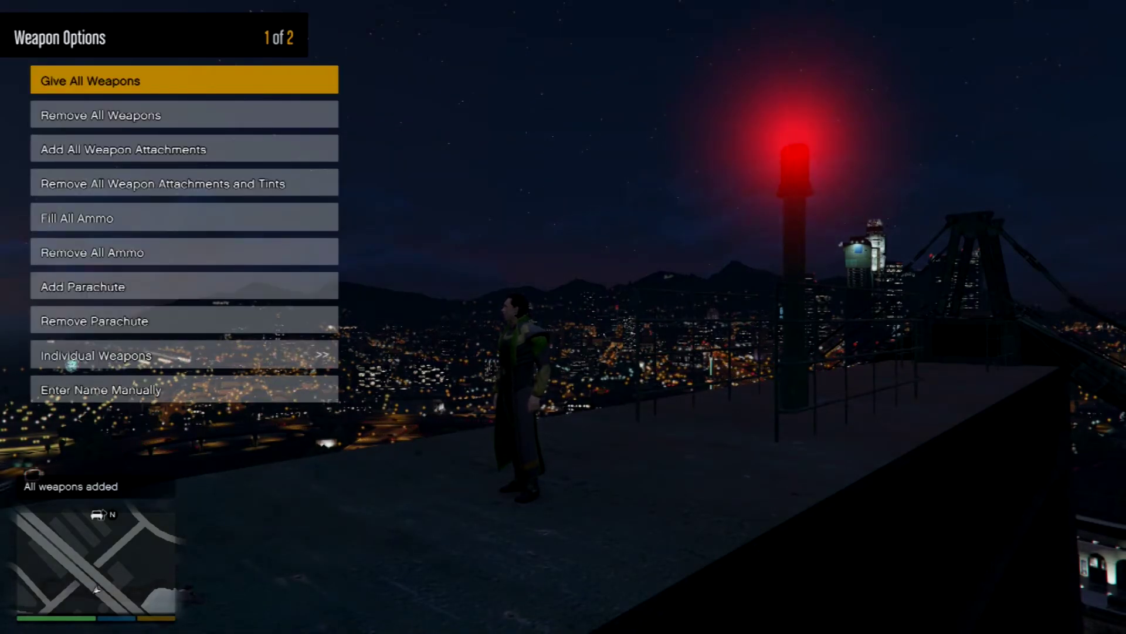
Equip the Knife from the weapon wheel's melee slot and try attacking with it as Loki
key(Tab)
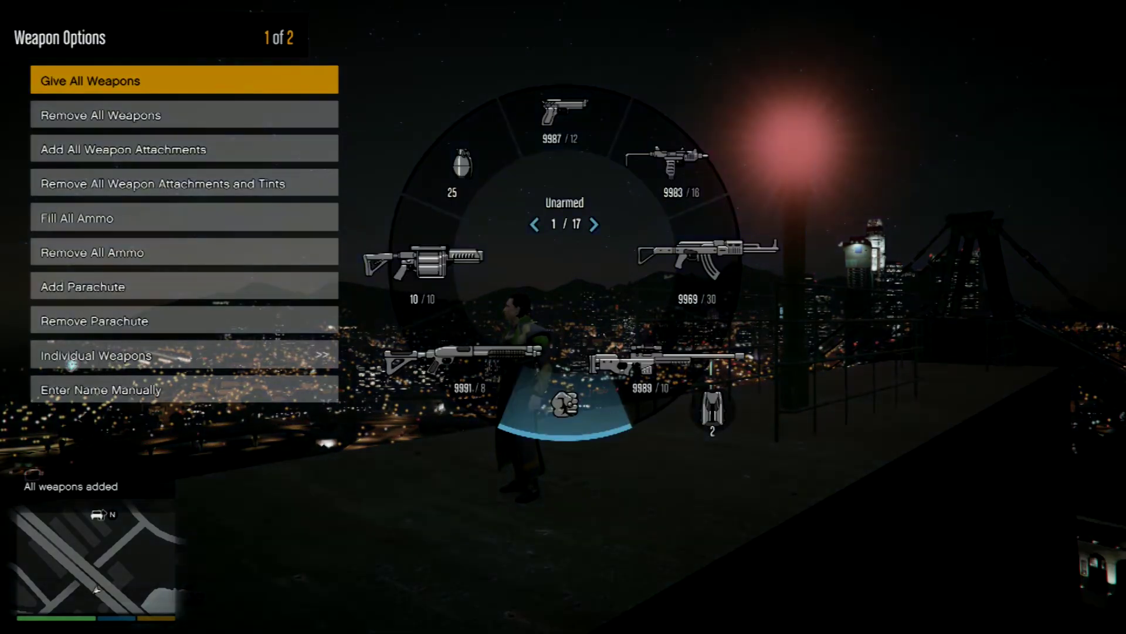
scroll(565, 258, down, 2)
scroll(565, 258, down, 1)
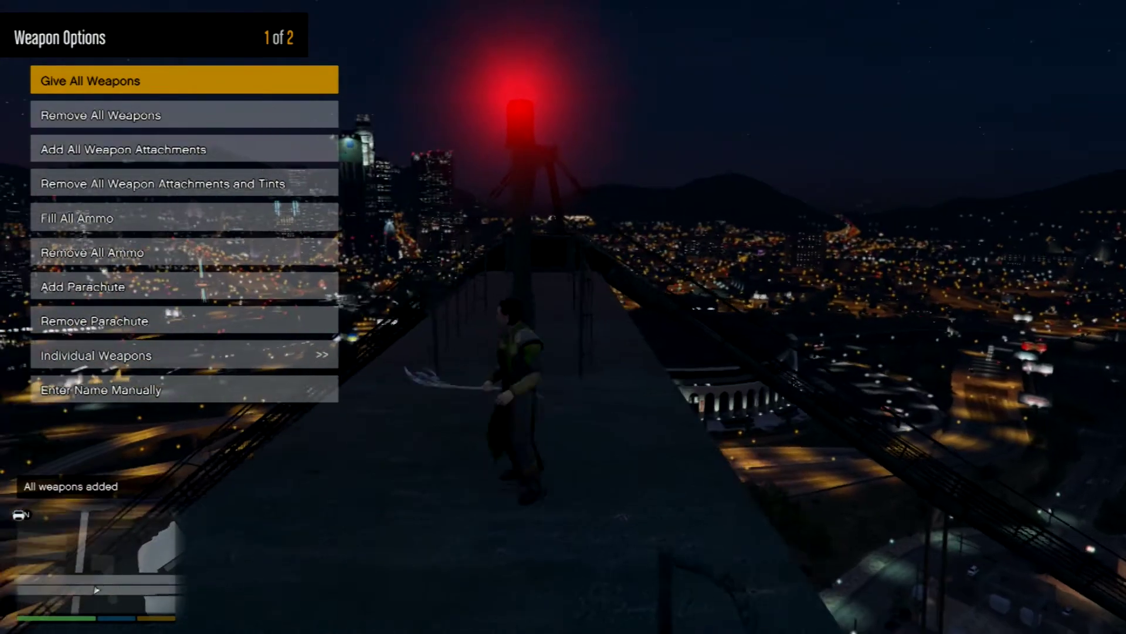
click(563, 317)
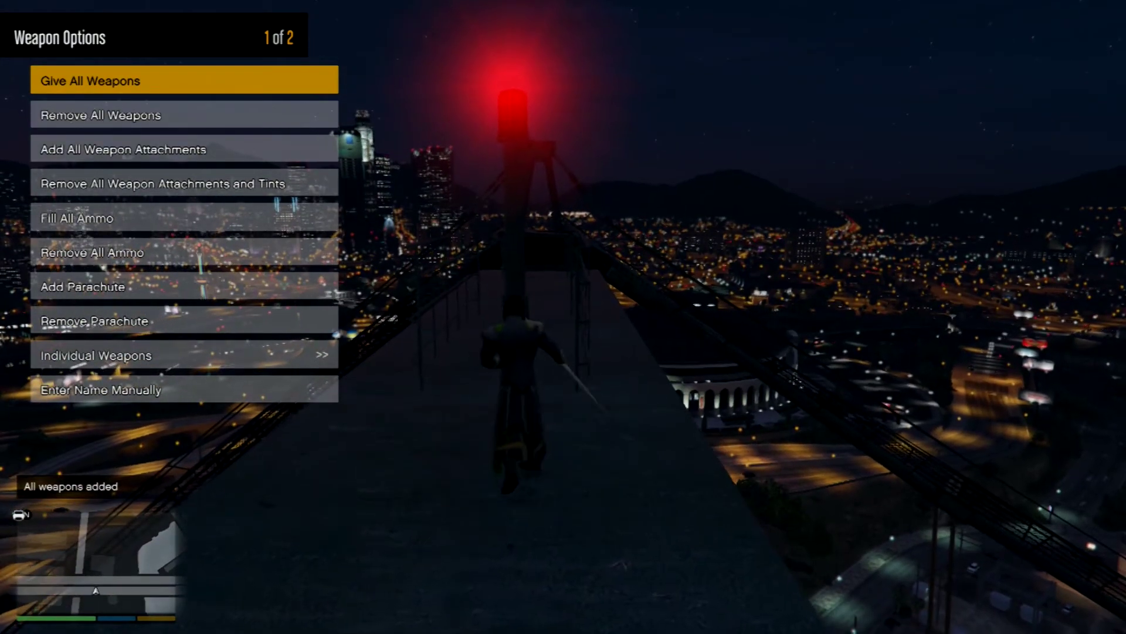
click(563, 317)
Swap the Knife for the hammer in the melee slot, try swinging it, and close the Weapon Options
key(Tab)
key(l)
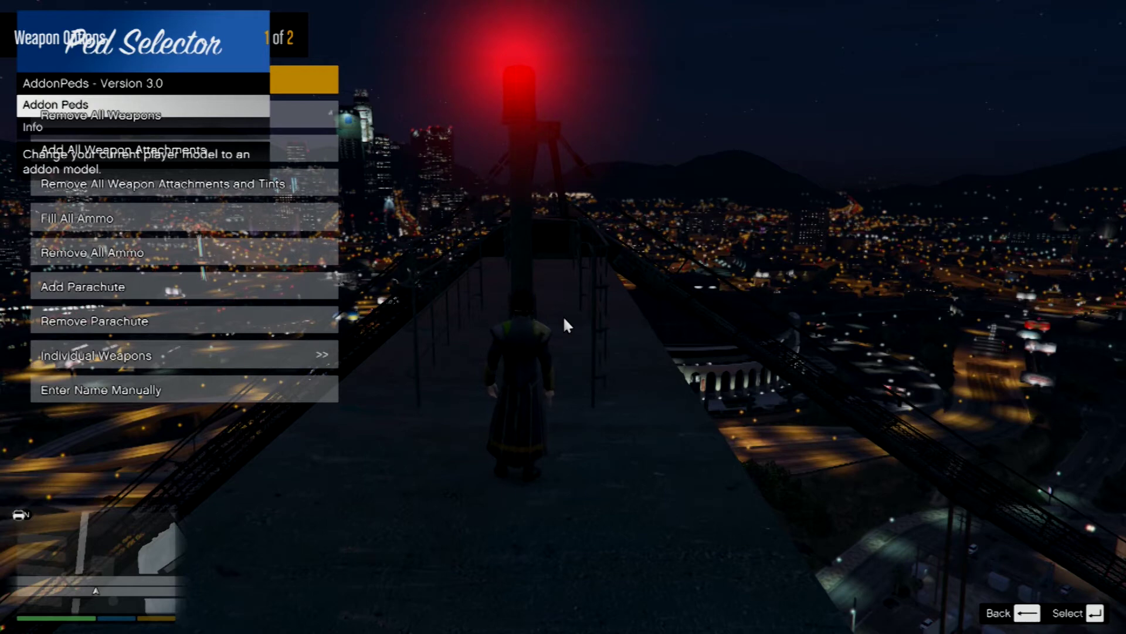
key(F9)
key(Tab)
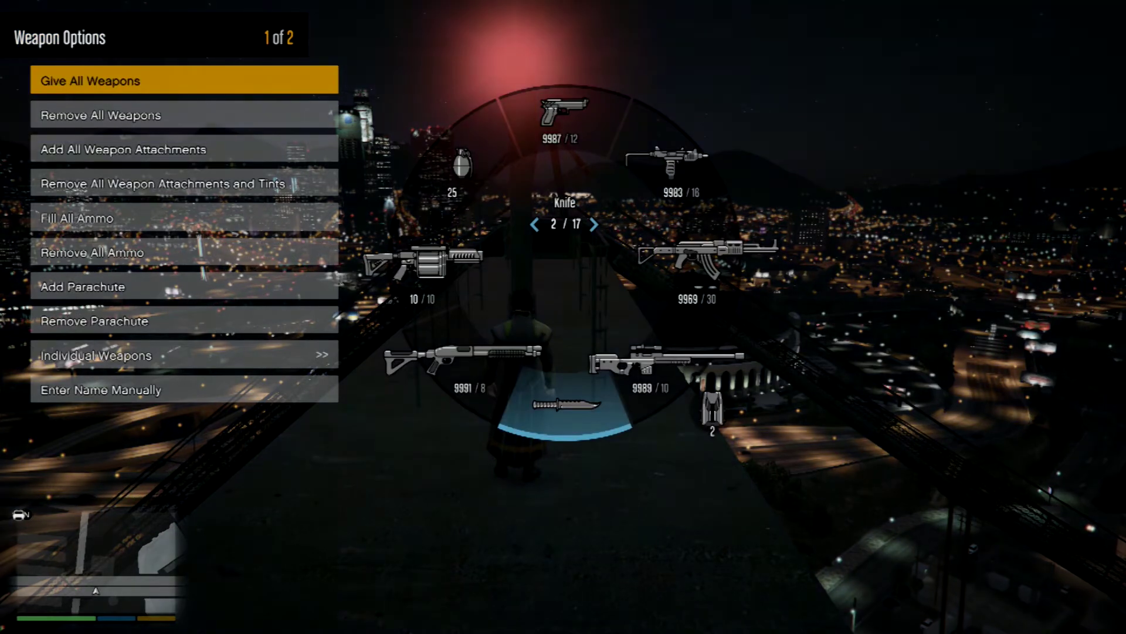
scroll(566, 404, down, 1)
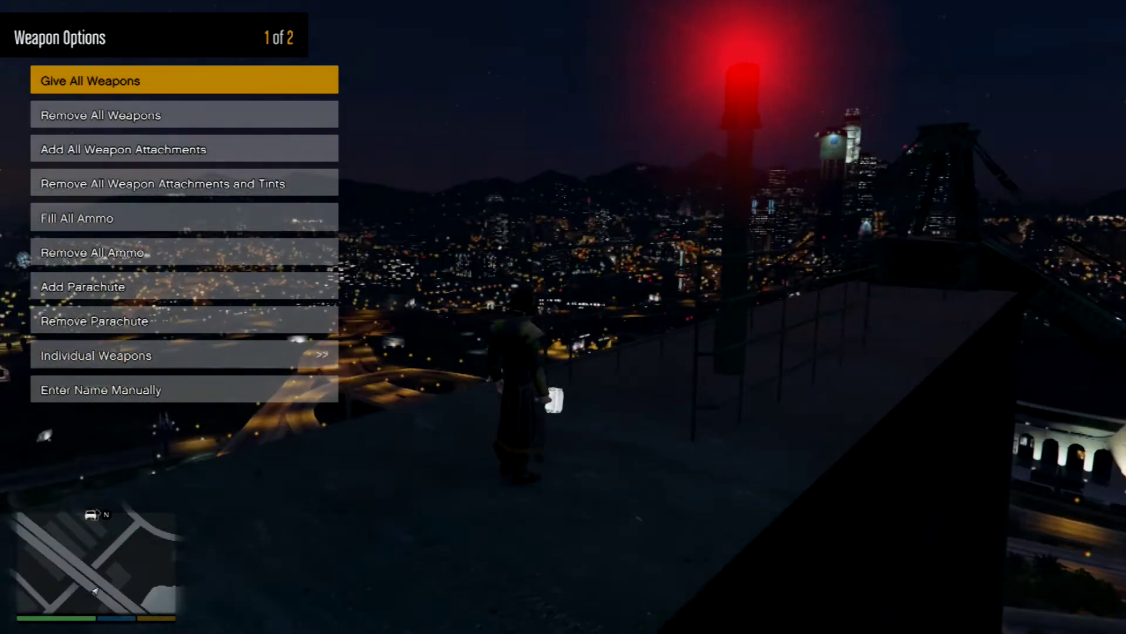
click(564, 317)
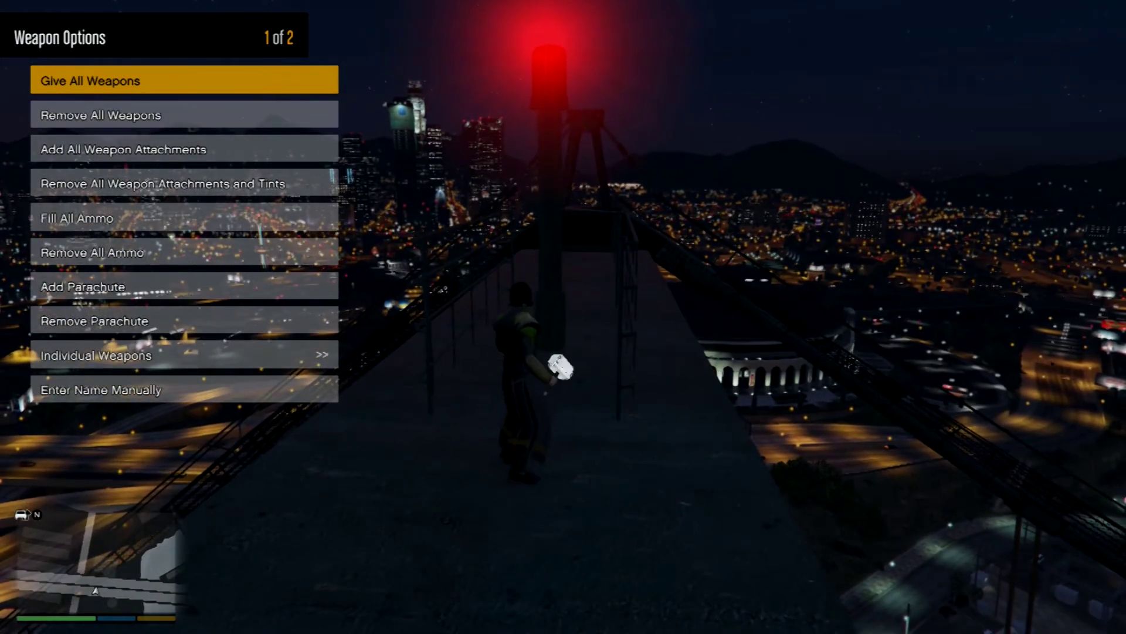
key(F4)
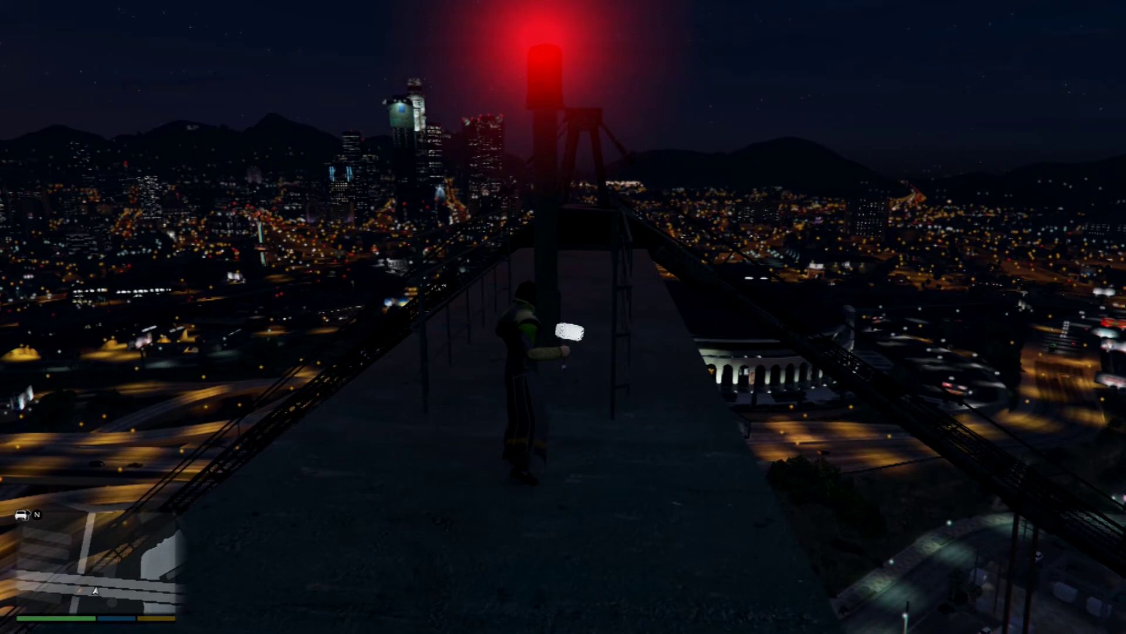
Open the Ped Selector's Addon Peds list
key(l)
key(Return)
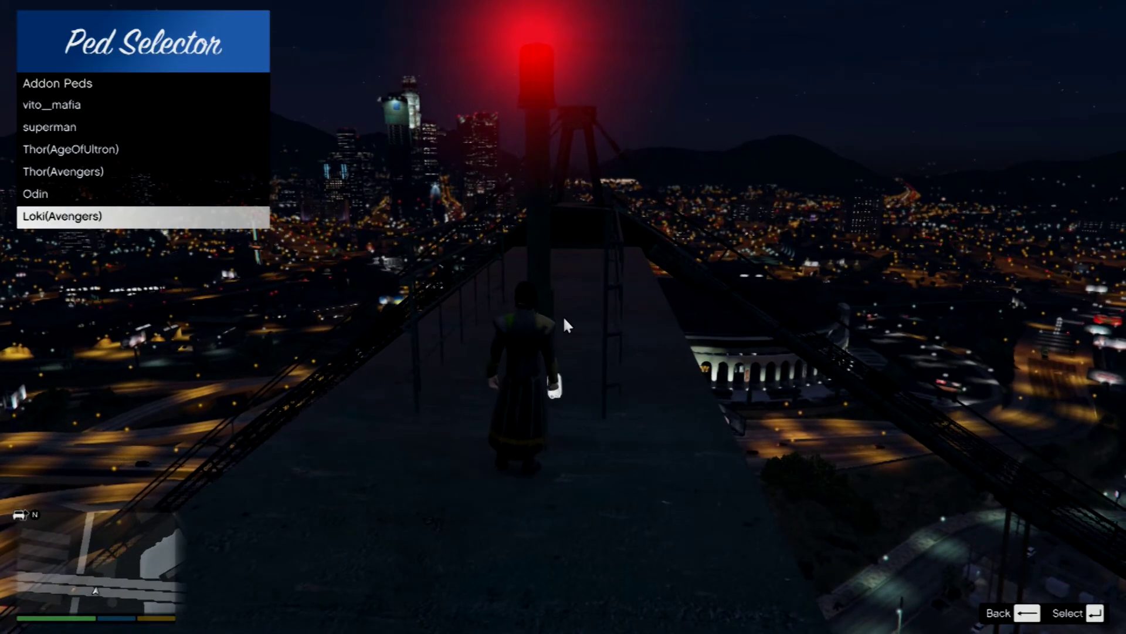